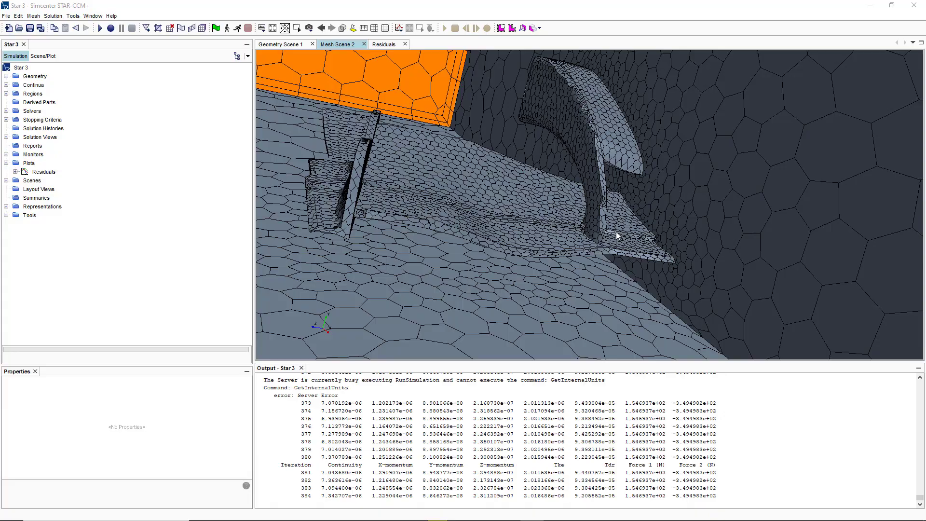
Create a first force report under Reports and rename it Drag.
scroll(614, 234, "up", 5)
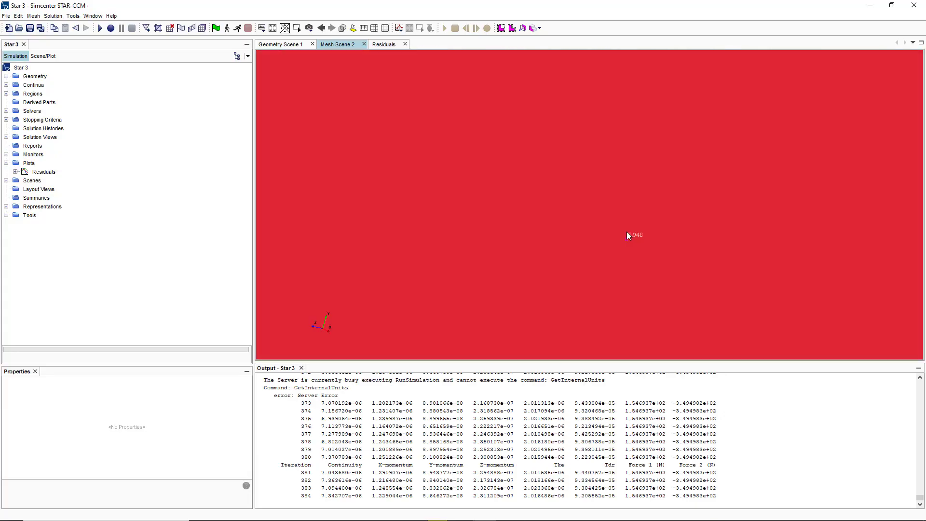
scroll(626, 232, "down", 3)
mouse_move(651, 245)
left_mouse_down()
mouse_move(673, 239)
mouse_move(678, 221)
mouse_move(673, 233)
mouse_move(612, 226)
mouse_move(669, 240)
mouse_move(695, 233)
mouse_move(676, 230)
mouse_move(705, 245)
mouse_move(653, 229)
mouse_move(676, 228)
mouse_move(680, 234)
mouse_move(655, 239)
left_mouse_up()
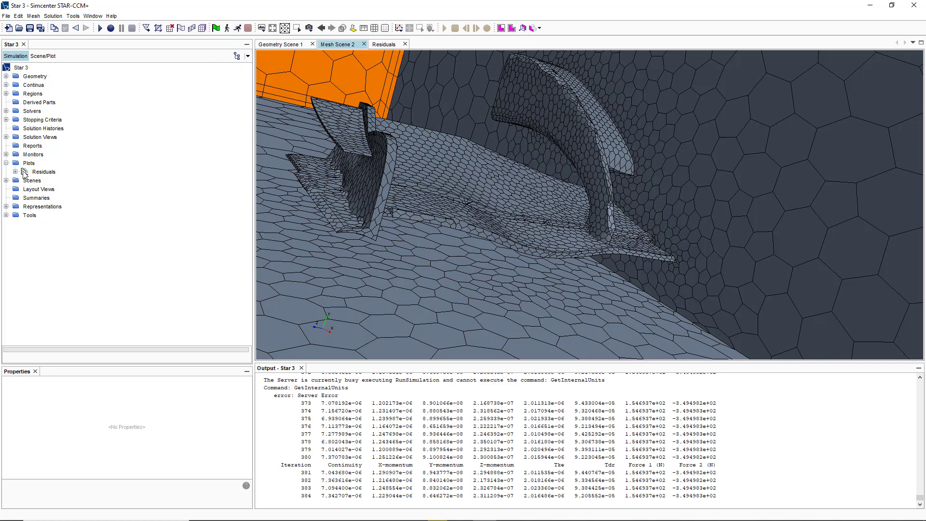
left_click(5, 164)
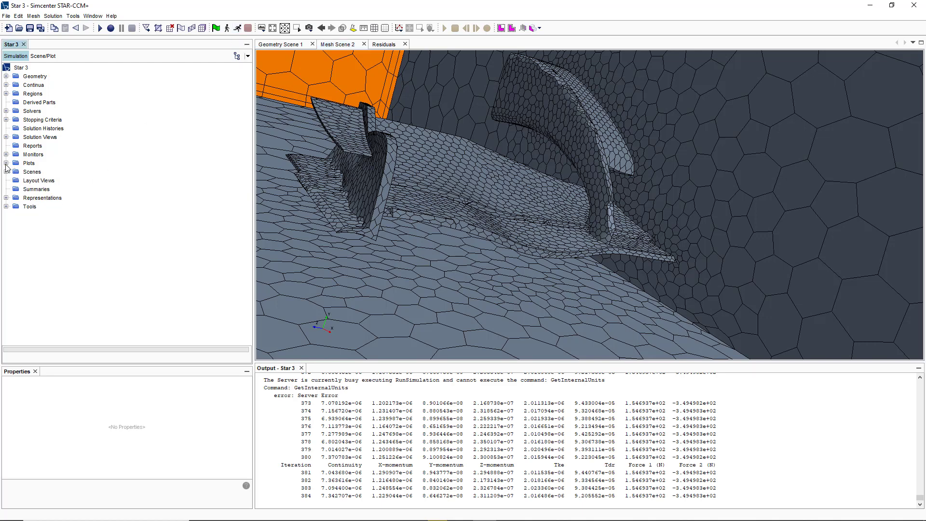
left_click(24, 147)
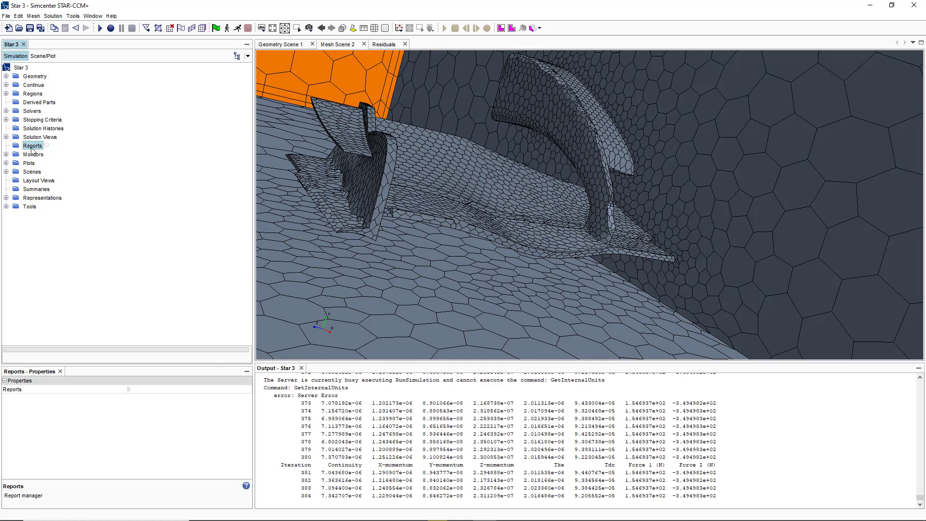
right_click(32, 149)
mouse_move(63, 154)
mouse_move(159, 154)
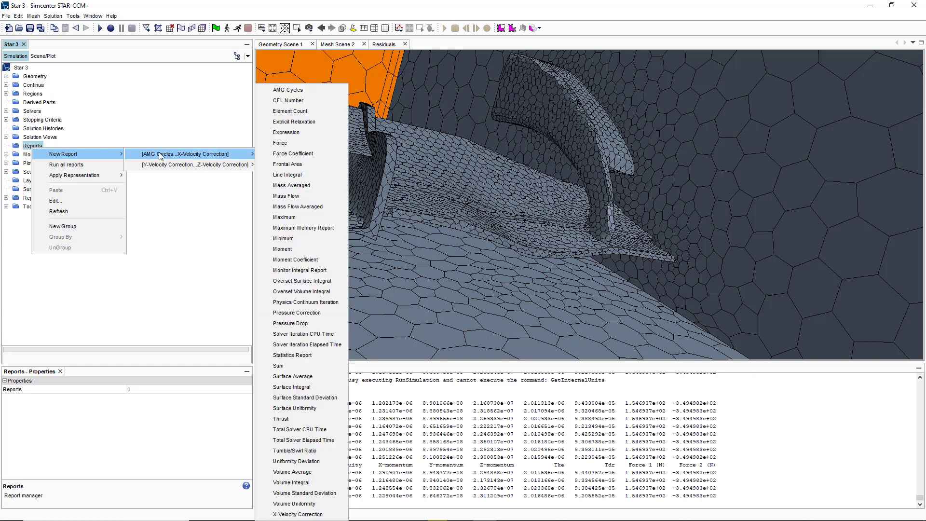
left_click(268, 143)
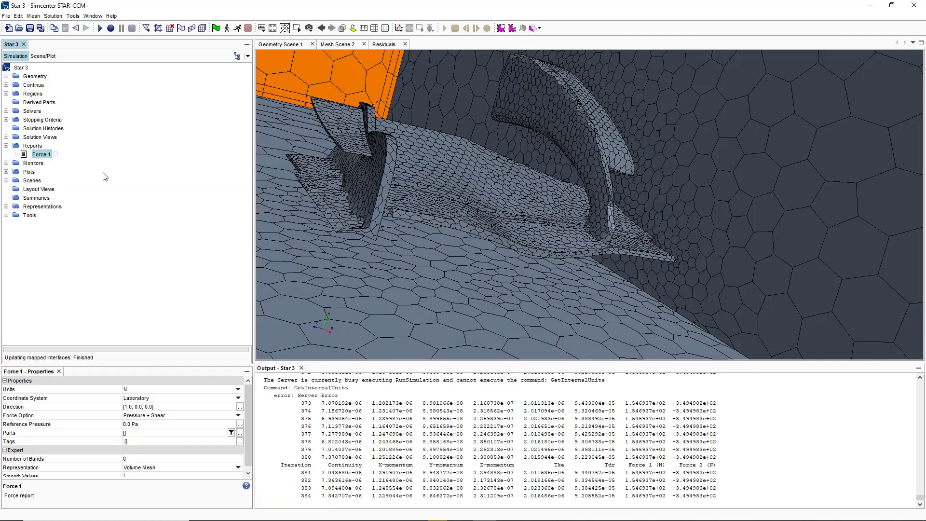
right_click(42, 155)
left_click(90, 275)
Add a second force report and rename it Downforce.
right_click(35, 149)
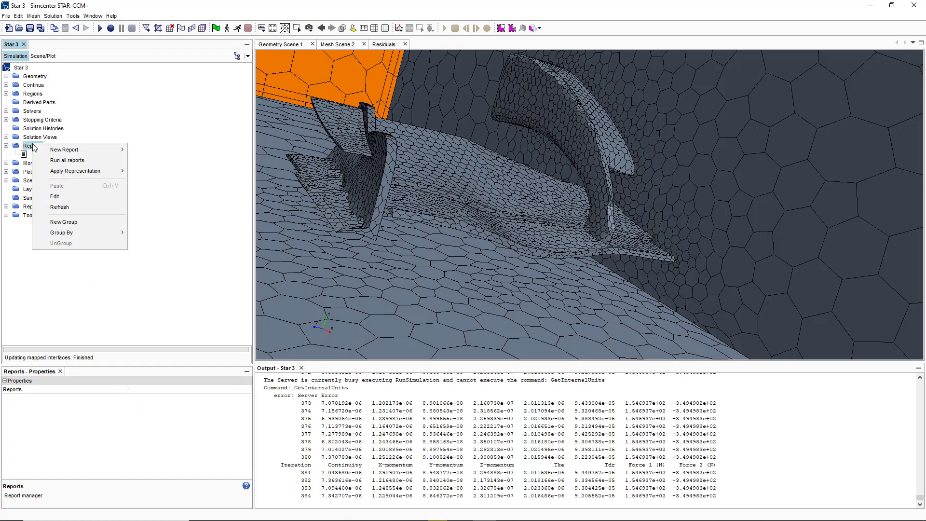
mouse_move(86, 150)
mouse_move(244, 150)
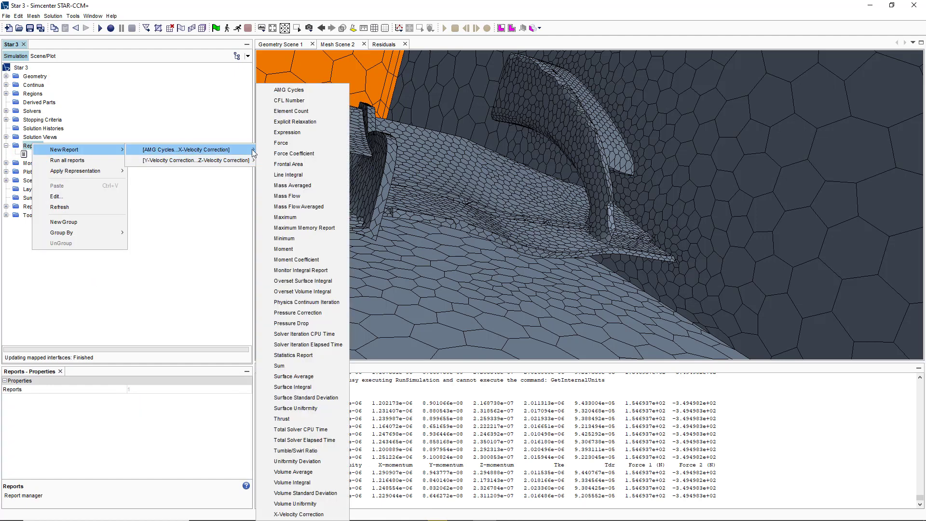
left_click(281, 143)
right_click(37, 163)
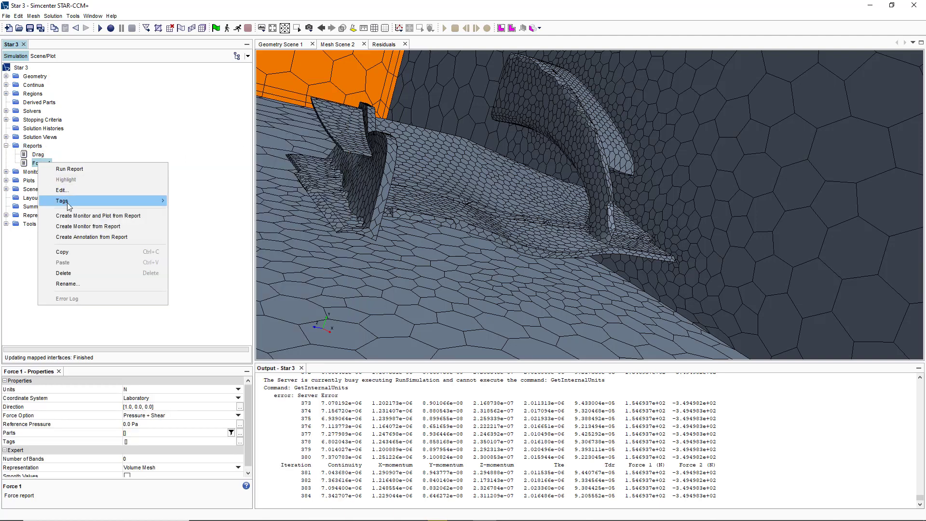
left_click(97, 283)
type("Down")
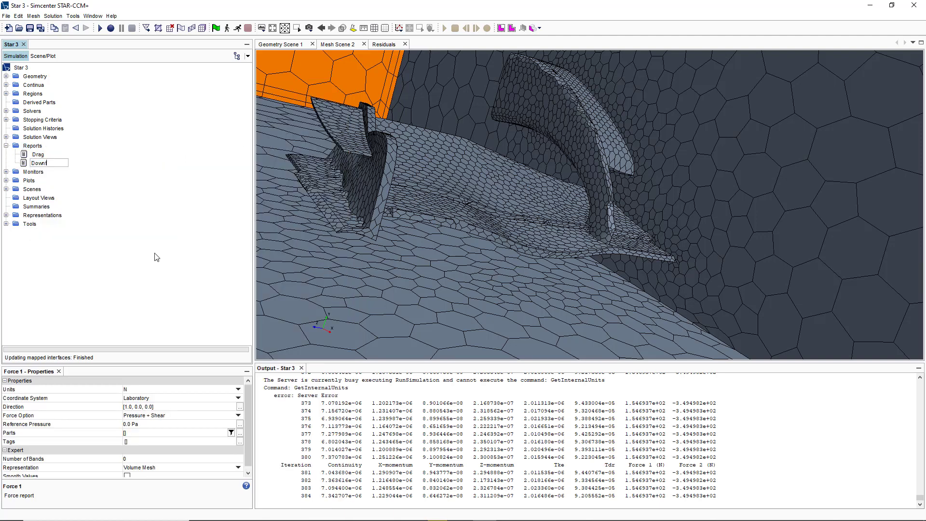
type("force")
key("Return")
left_click(41, 164)
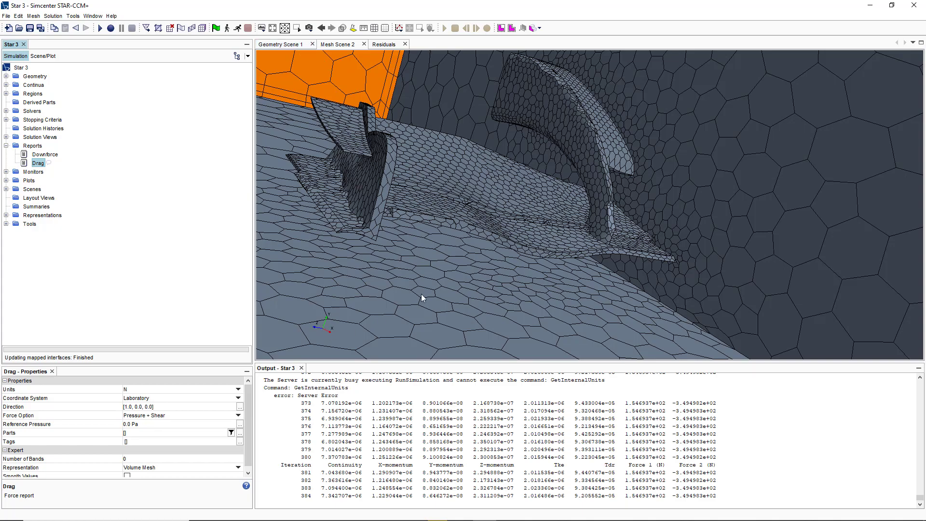
left_click_drag(433, 285, 570, 311)
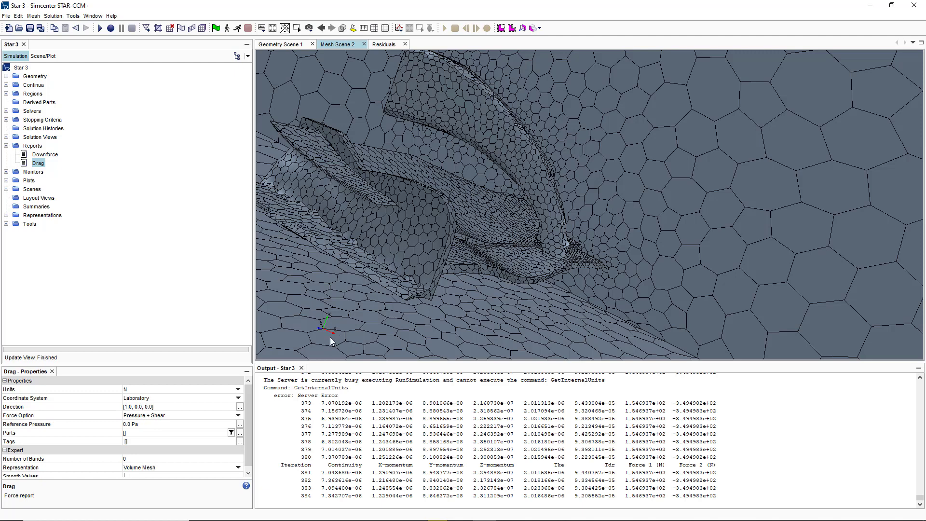
Set the Drag report's direction to [-1.0, 0.0, 0.0].
left_click(140, 408)
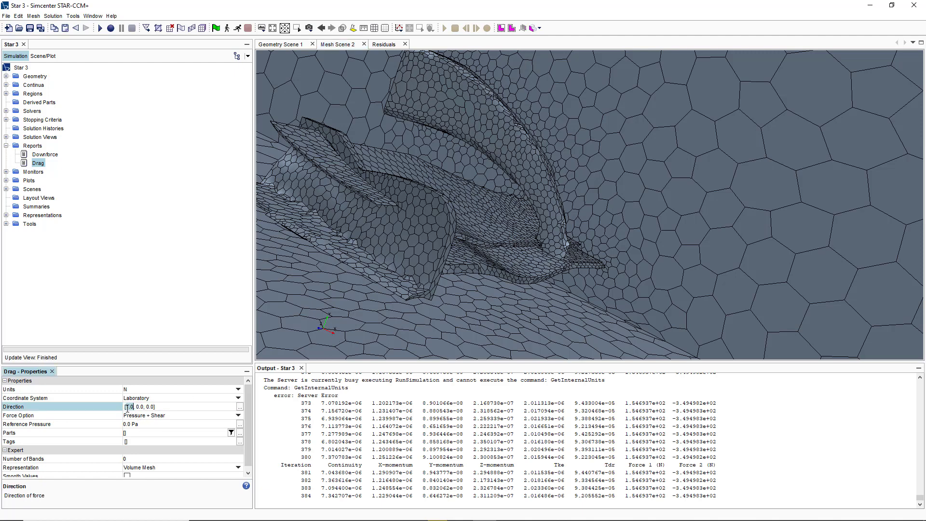
type("-")
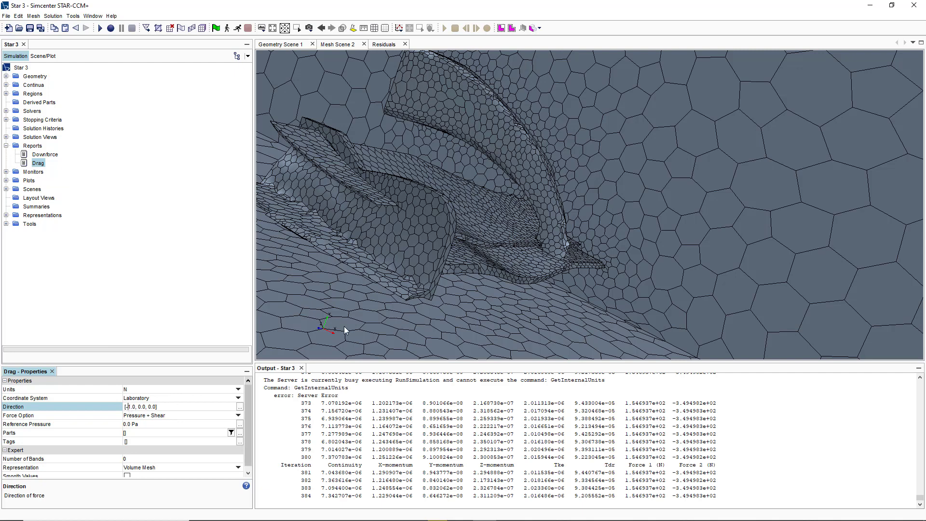
left_click(42, 163)
Set the Downforce report's direction to [0.0, -1.0, 0.0].
left_click(45, 155)
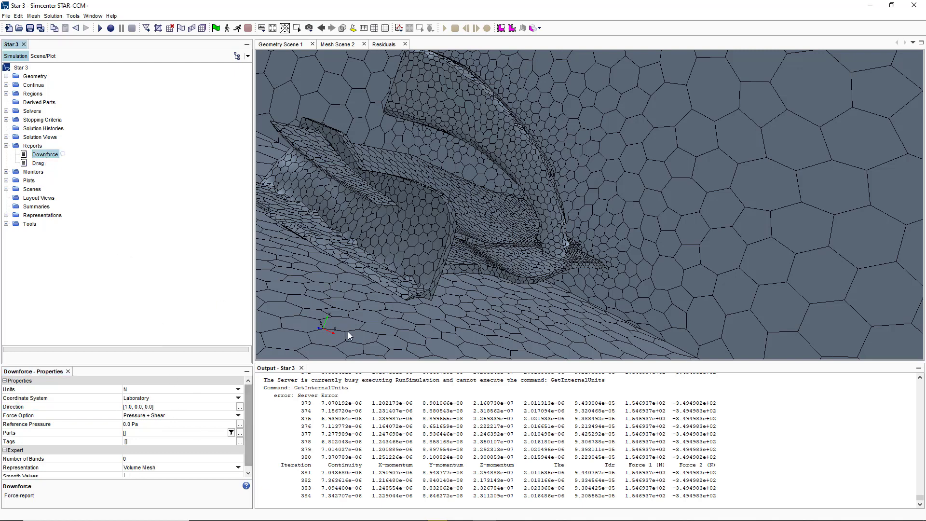
left_click_drag(327, 317, 352, 308)
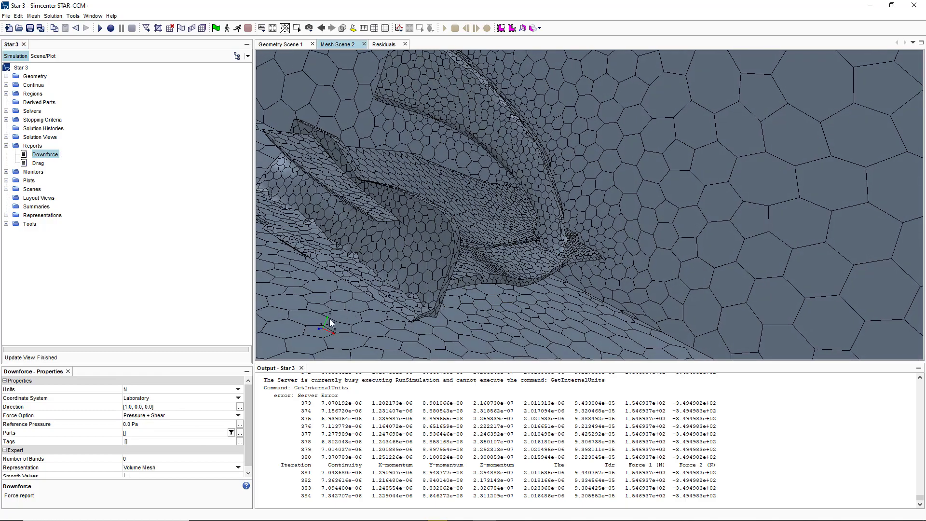
left_click(128, 408)
left_click(131, 408)
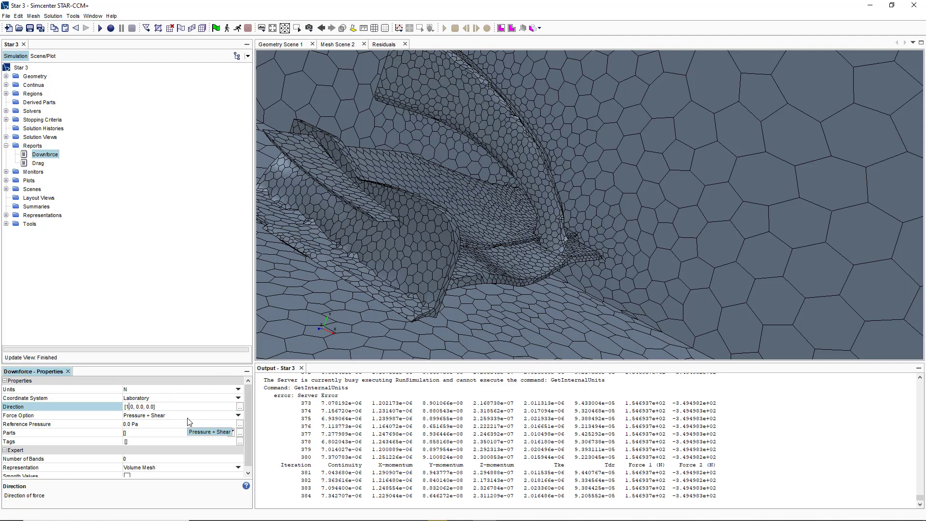
key("BackSpace")
type("0")
left_click(139, 408)
key("BackSpace")
key("Delete")
type("-1.")
key("Return")
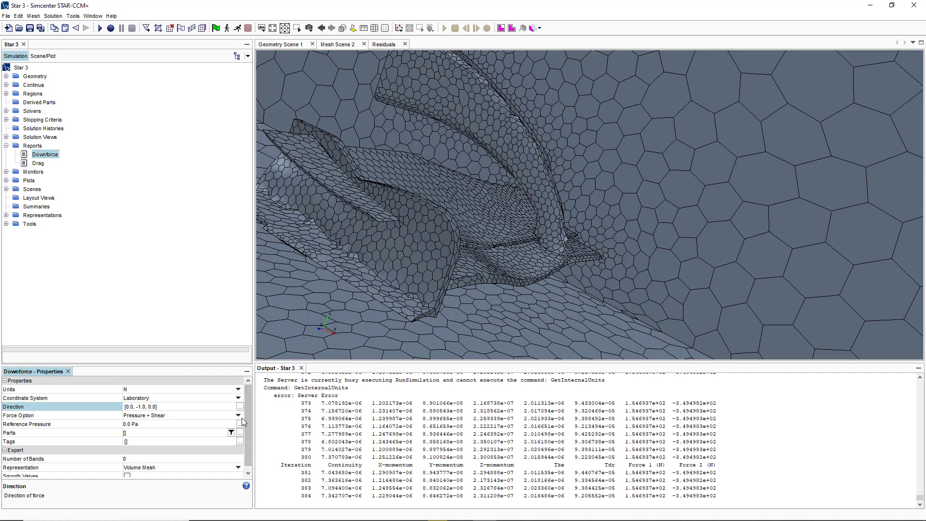
left_click(170, 321)
Set the reference pressure of both Downforce and Drag to 101325 Pa.
left_click(38, 164)
key("Up")
left_click(38, 164)
left_click(41, 154, "ctrl")
right_click(38, 156)
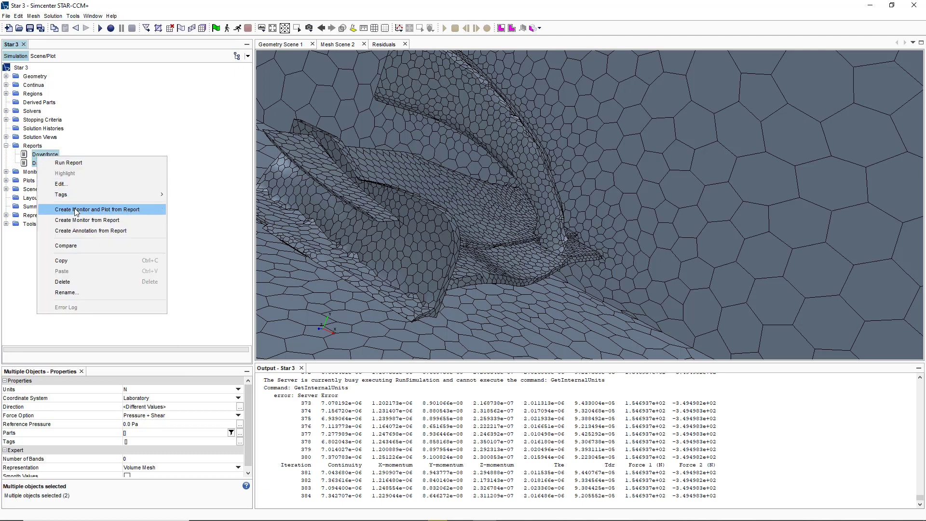
left_click(207, 222)
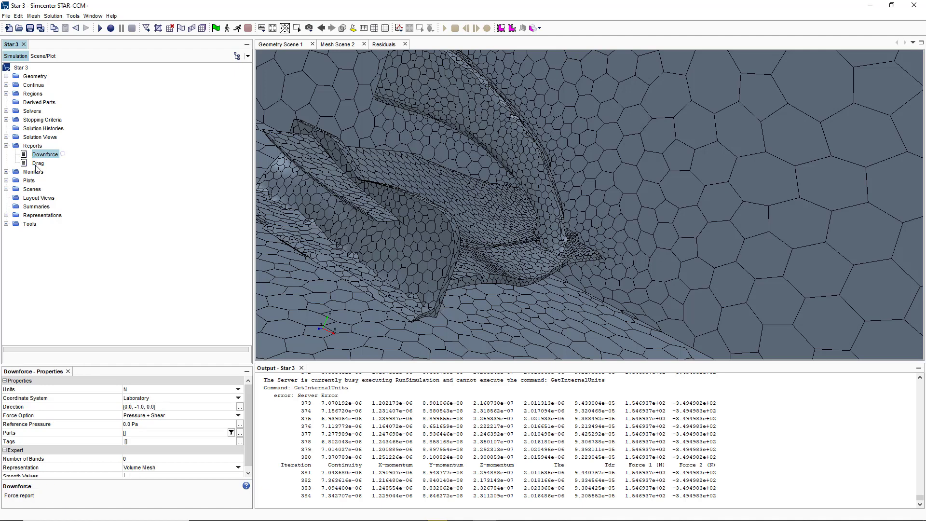
left_click(129, 424)
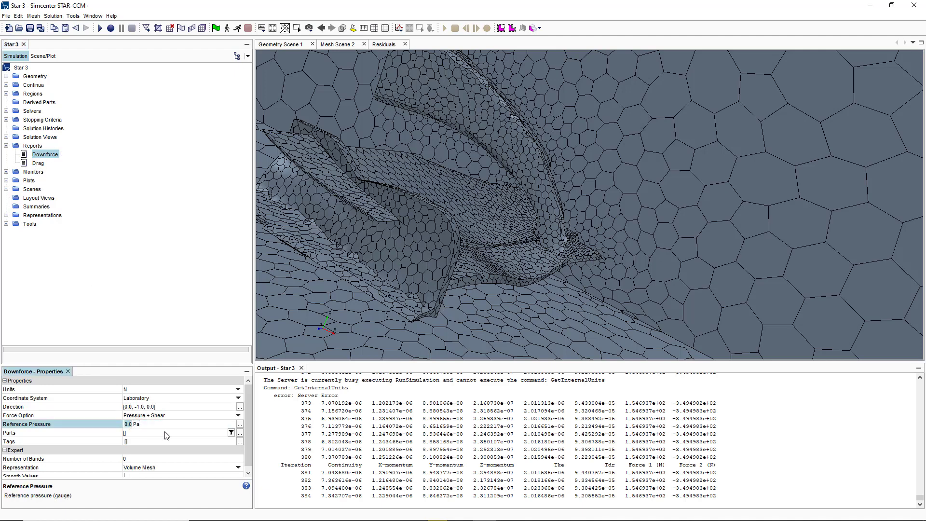
type("101325")
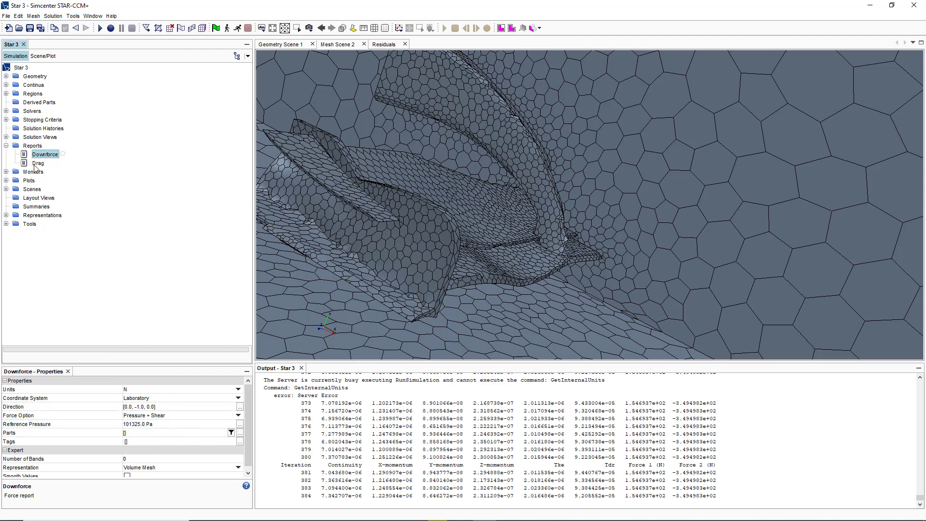
left_click(38, 163)
left_click(130, 423)
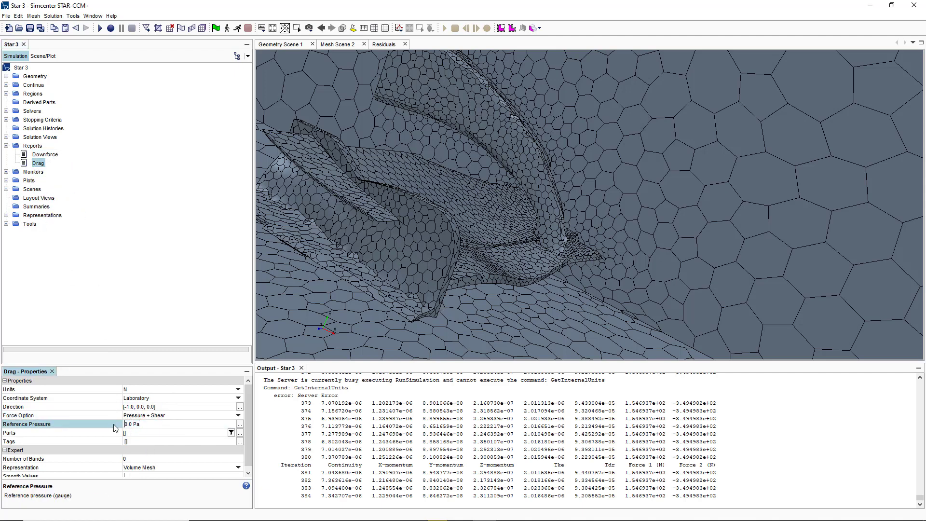
type("101325")
Set the Drag report's parts to RedBull_Front_Wing and the front wing boundary.
left_click(240, 438)
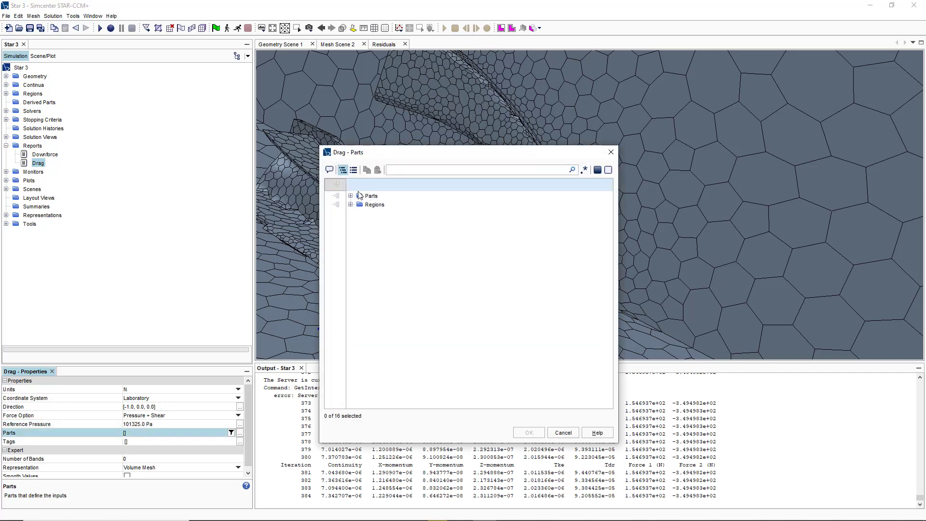
left_click(351, 196)
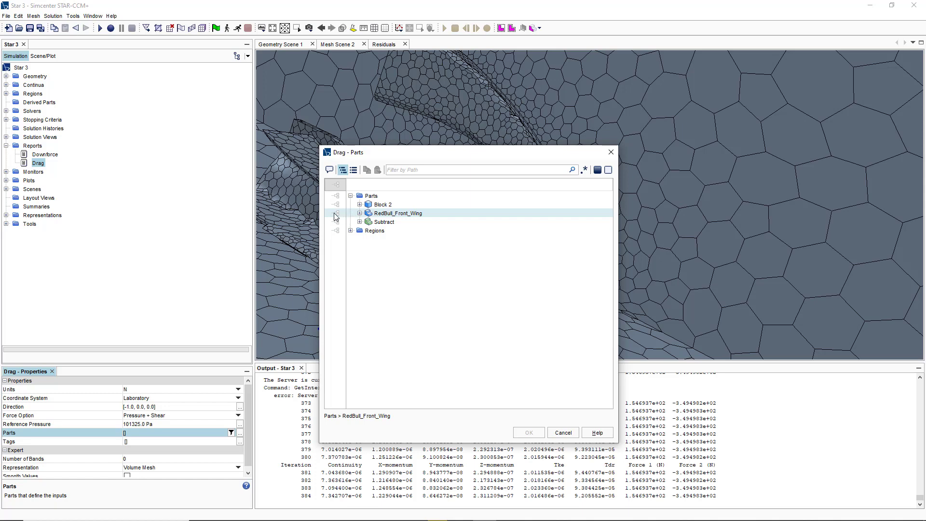
left_click(338, 213)
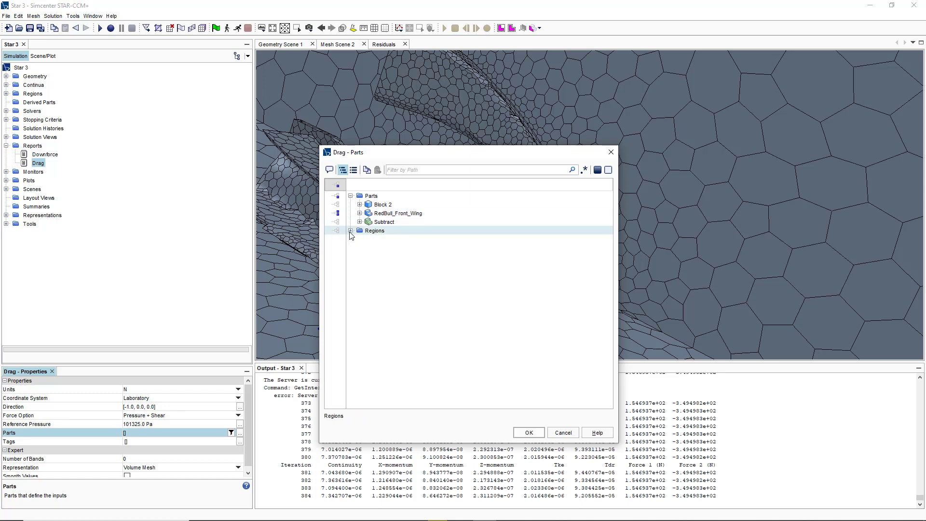
left_click(351, 230)
left_click(336, 257)
left_click(529, 433)
Give Downforce the same parts: RedBull_Front_Wing faces and the front wing boundary.
left_click(45, 154)
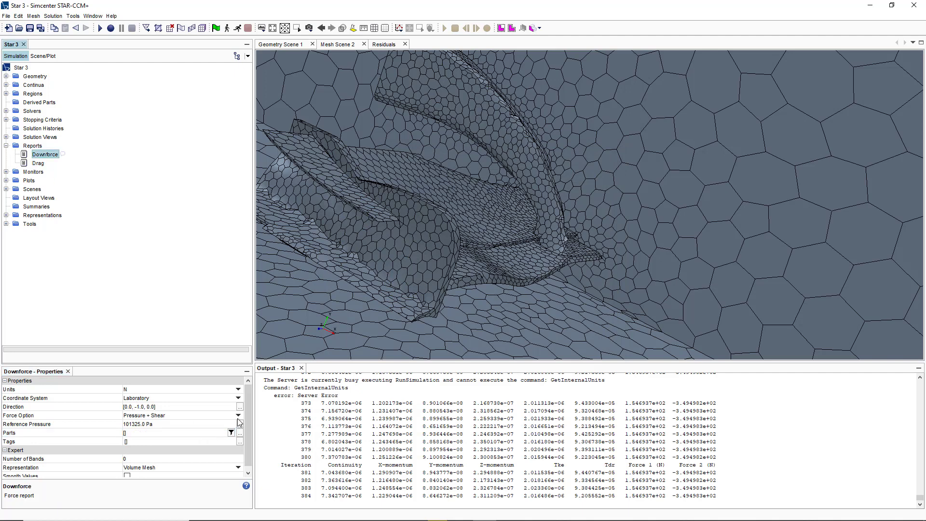
left_click(240, 433)
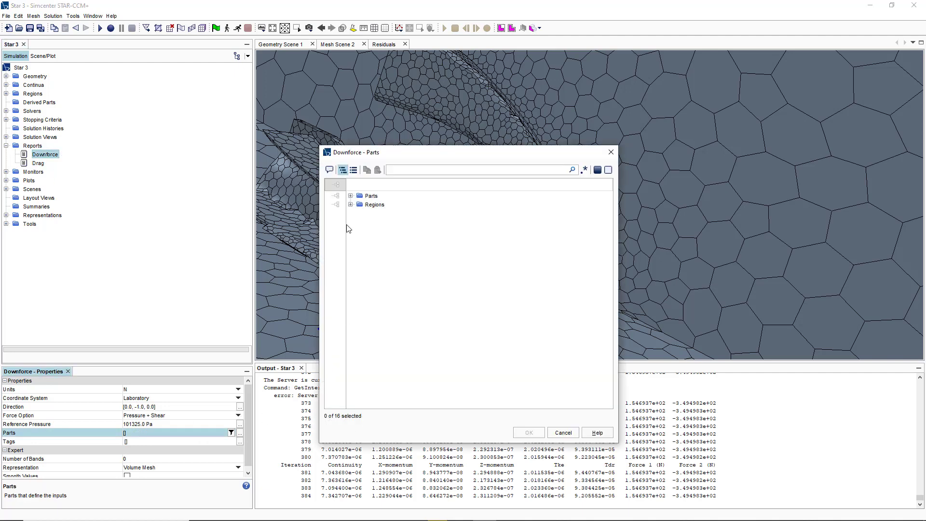
left_click(351, 196)
left_click(351, 213)
left_click(352, 231)
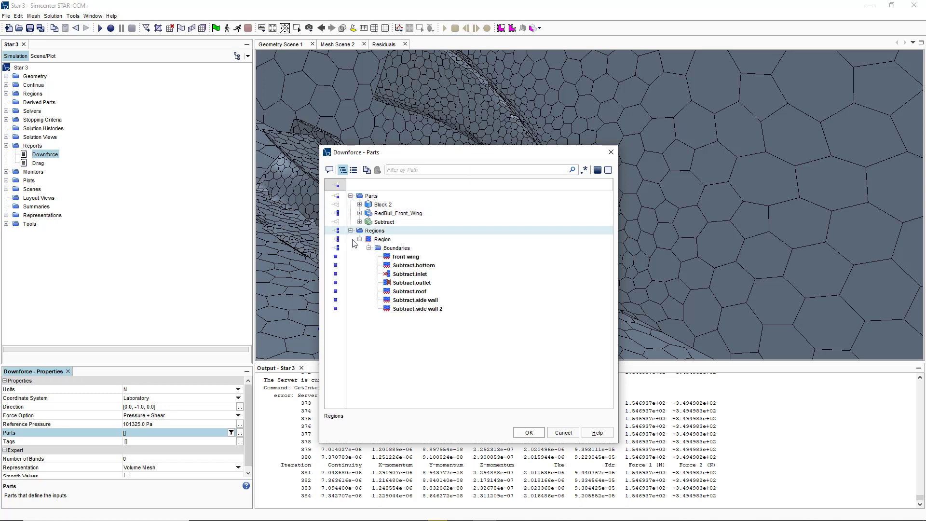
left_click(338, 240)
left_click(336, 257)
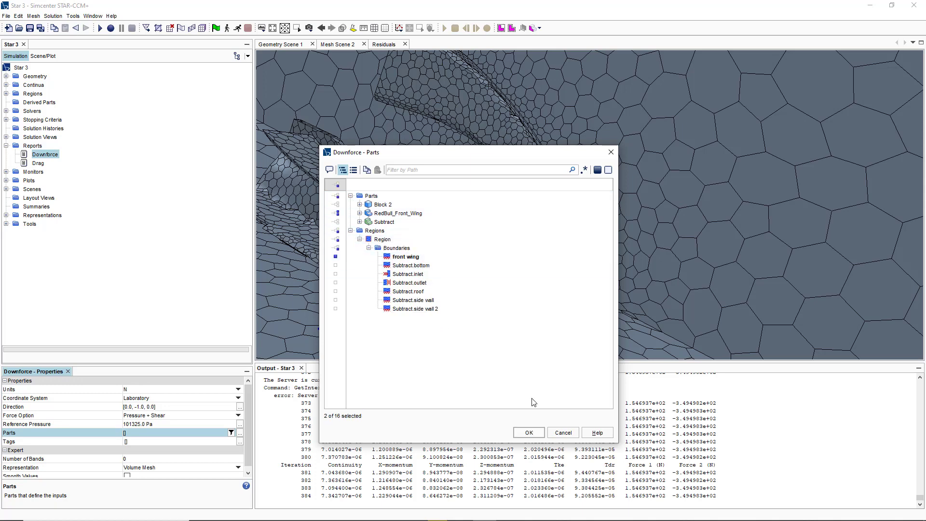
left_click(529, 433)
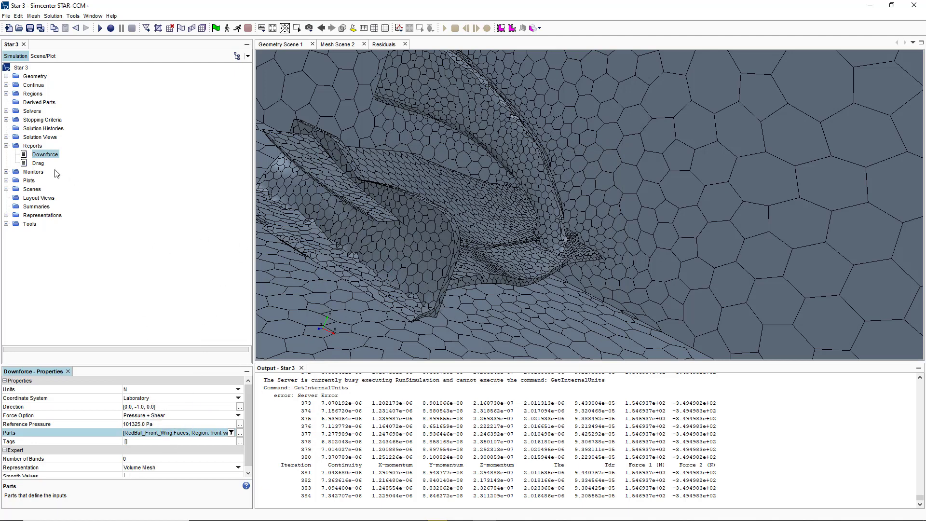
left_click(37, 163)
left_click(44, 155, "ctrl")
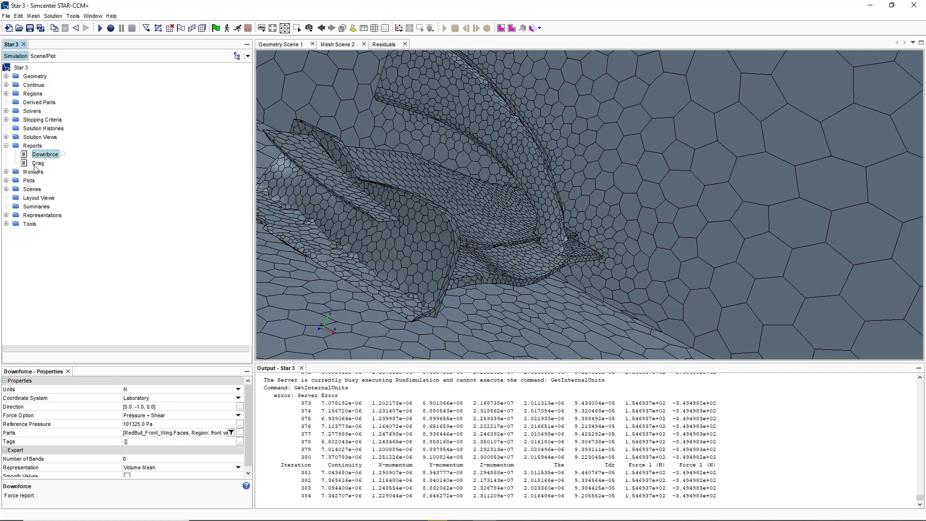
Make monitors and a Single Plot from Downforce and Drag, and reposition its legend.
right_click(38, 156)
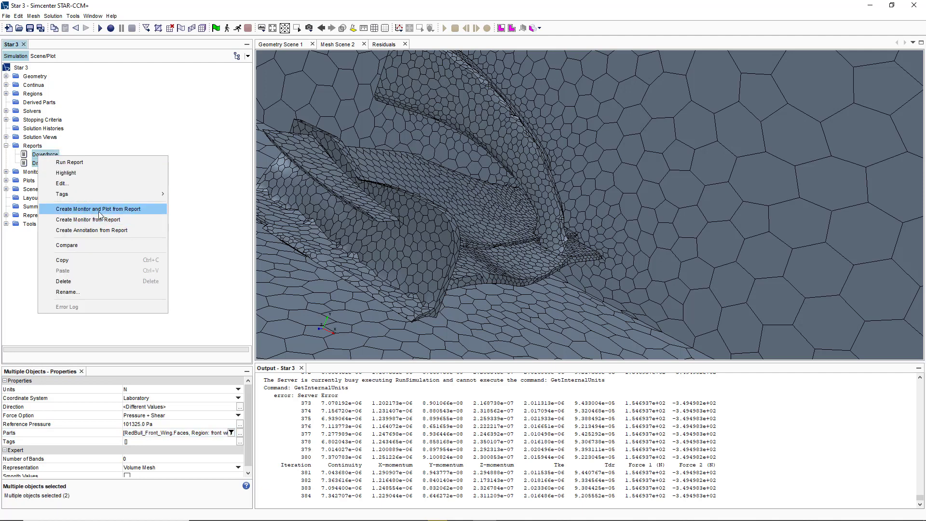
left_click(99, 210)
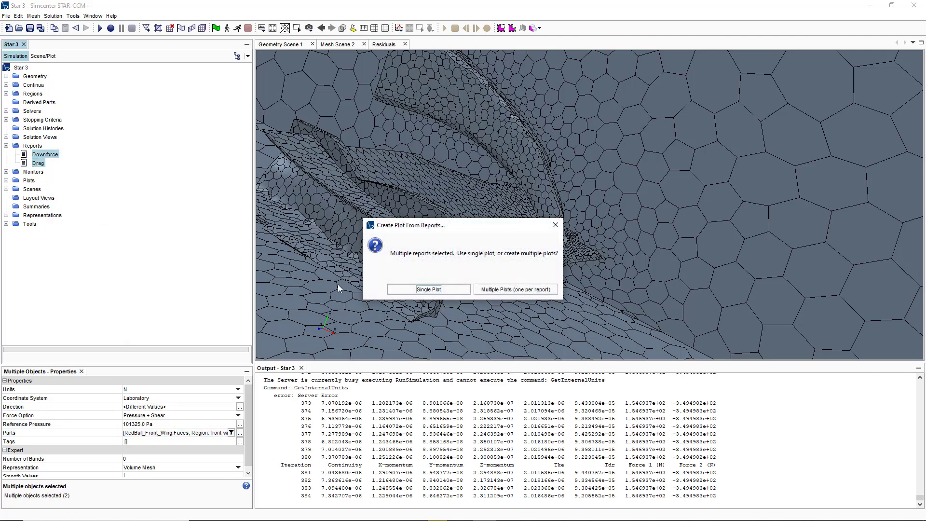
left_click(428, 290)
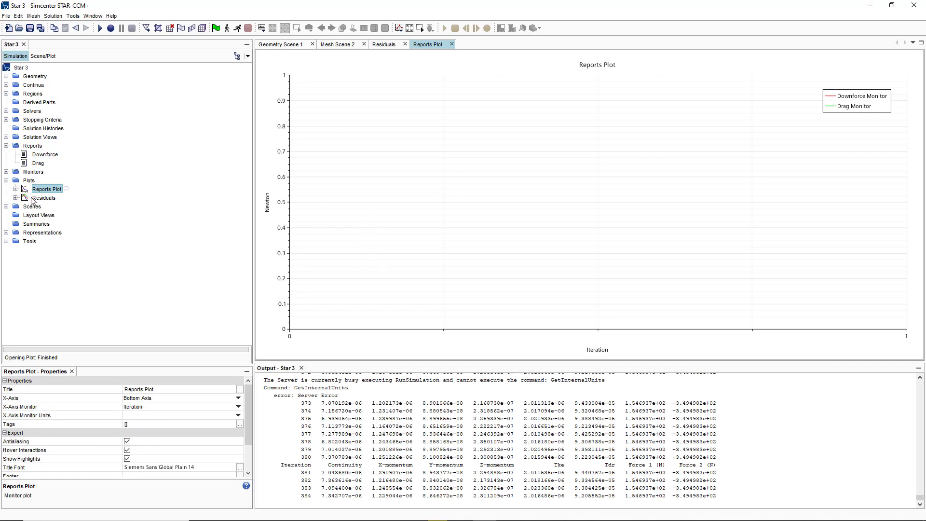
left_click_drag(847, 106, 843, 109)
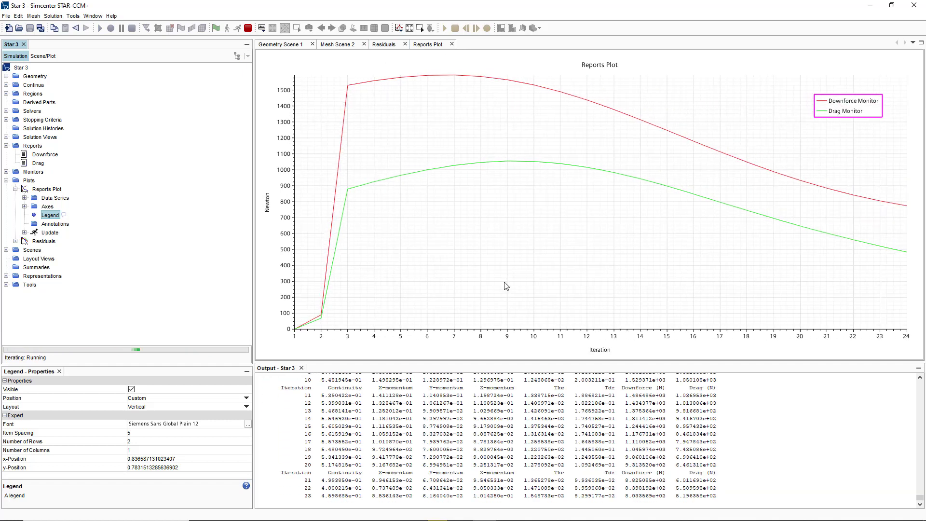
Open the Reports Plot to read downforce (~395 N) and drag (~154 N), then view Residuals.
left_click(380, 44)
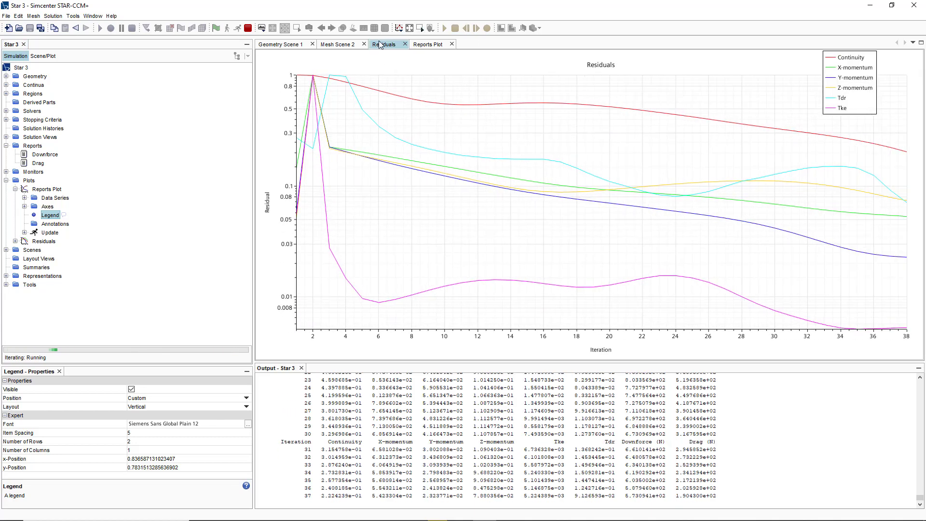
left_click(338, 45)
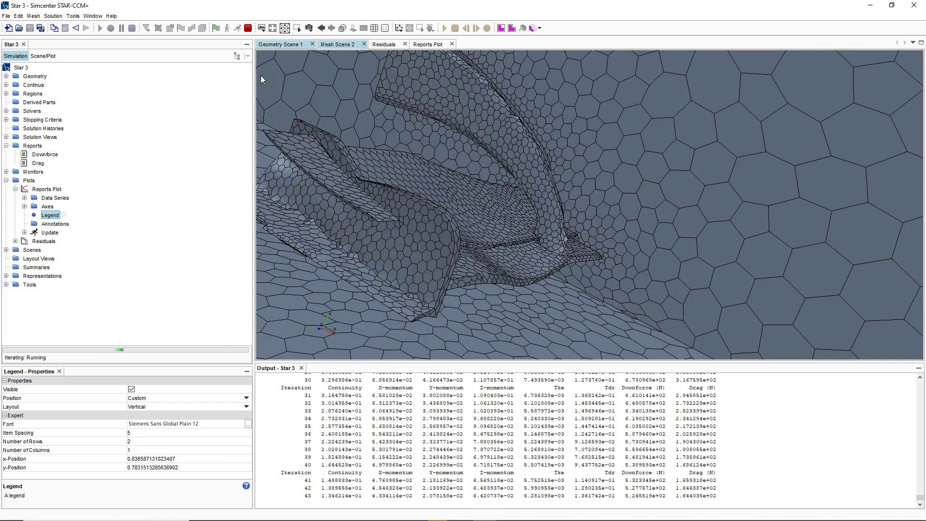
left_click(9, 182)
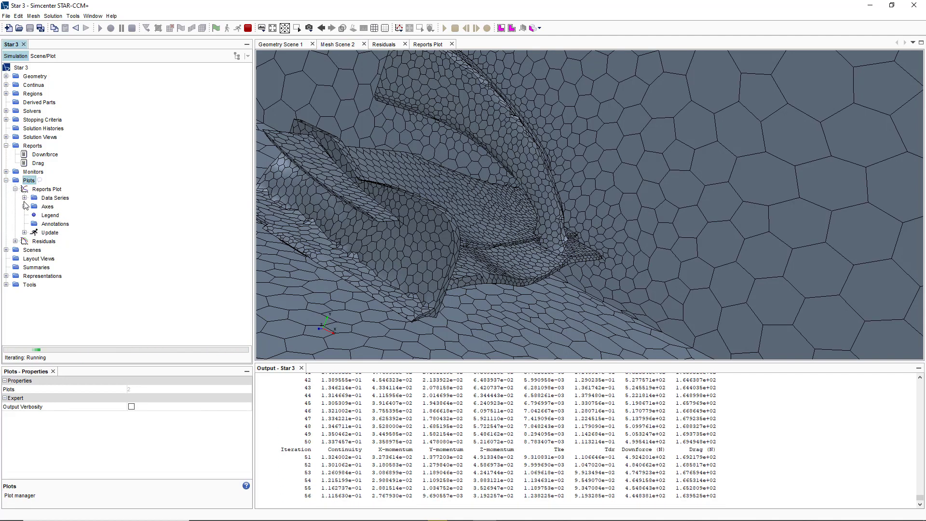
double_click(30, 191)
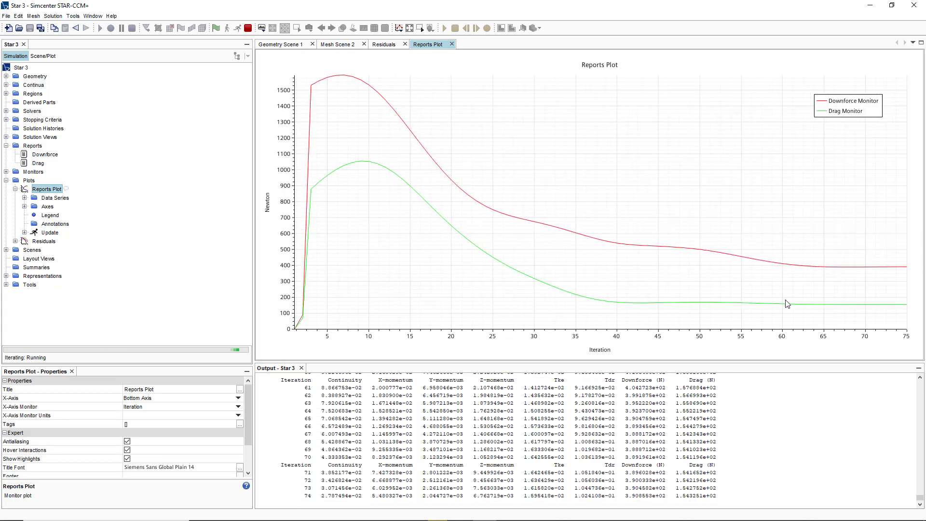
mouse_move(804, 309)
mouse_move(845, 271)
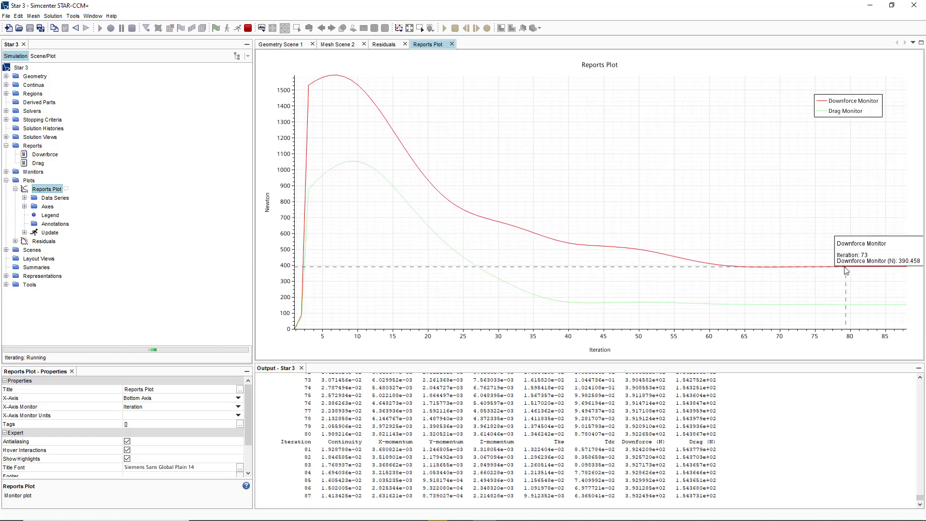
mouse_move(835, 309)
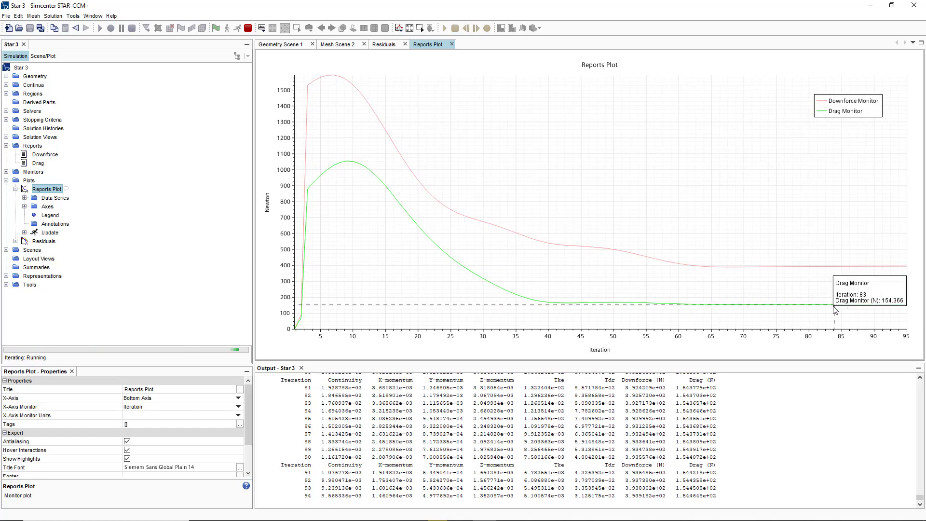
left_click(385, 44)
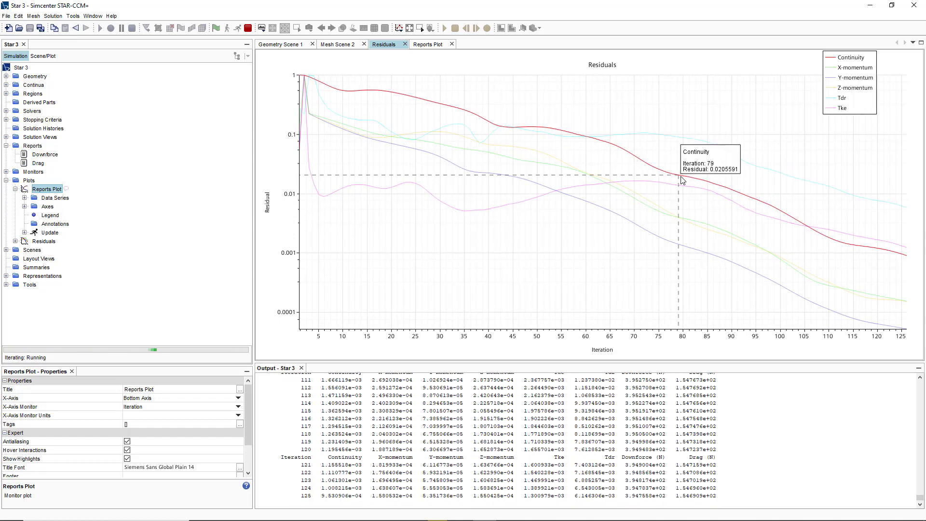
mouse_move(685, 182)
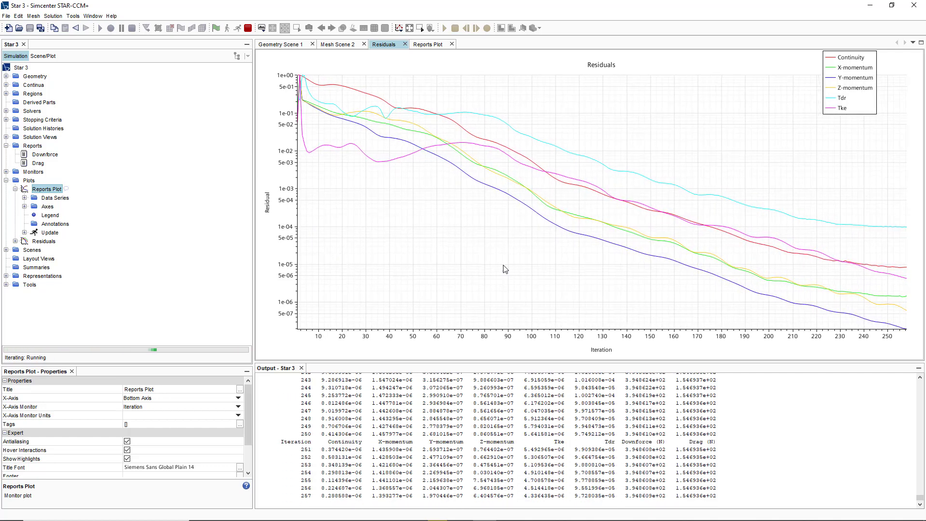
mouse_move(853, 292)
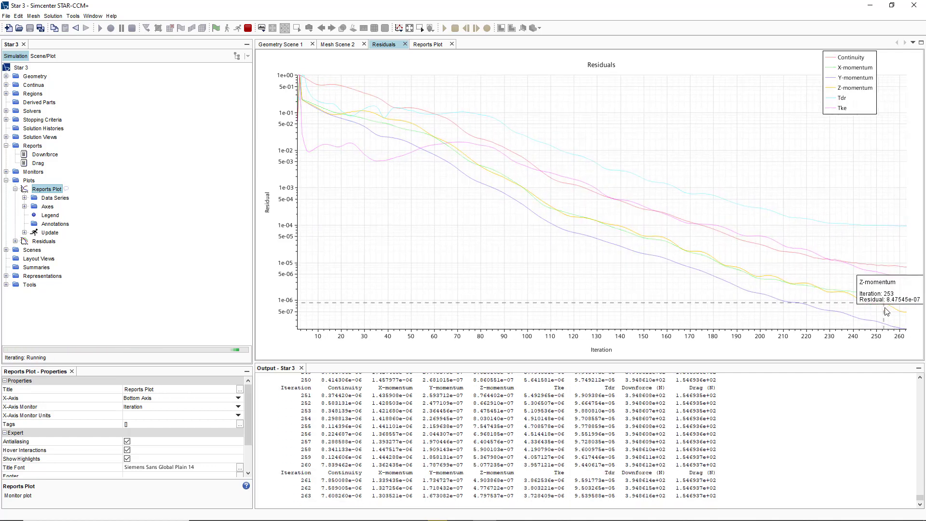
mouse_move(887, 310)
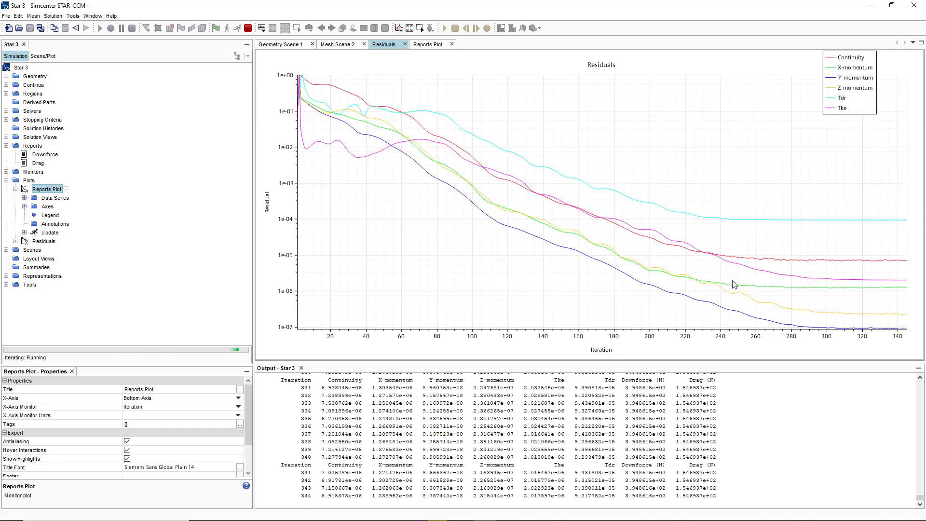
mouse_move(743, 299)
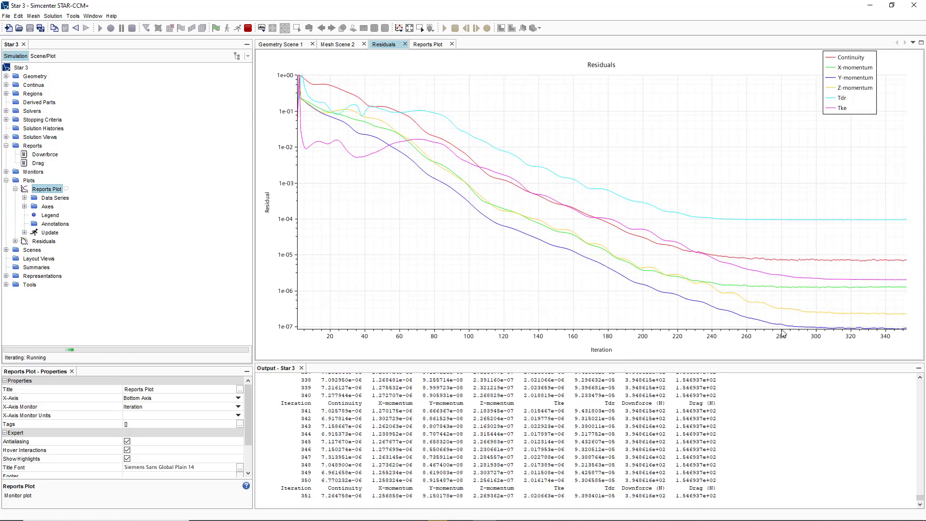
mouse_move(774, 290)
mouse_move(762, 222)
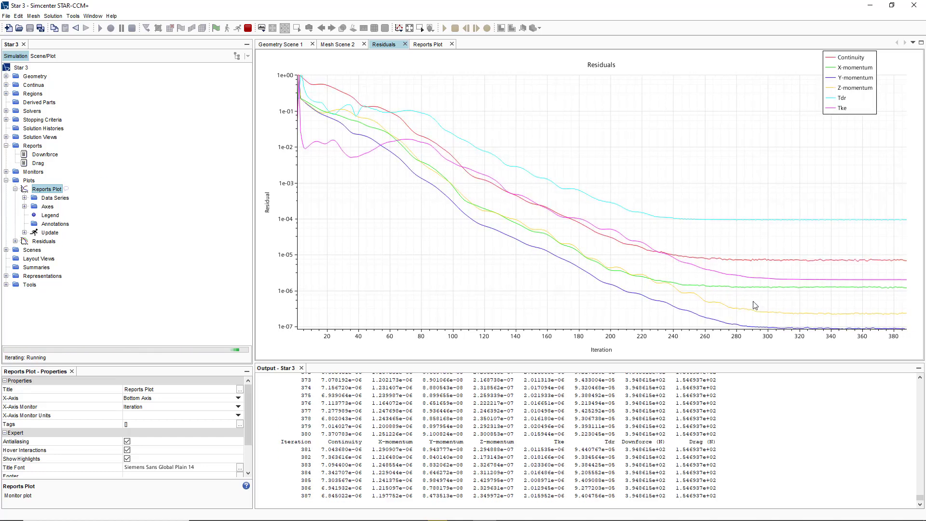
mouse_move(773, 262)
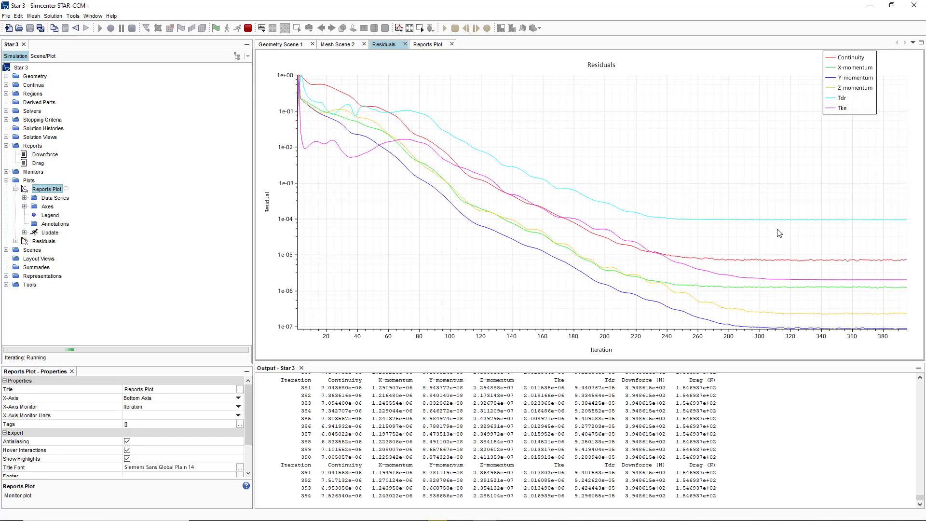
mouse_move(782, 314)
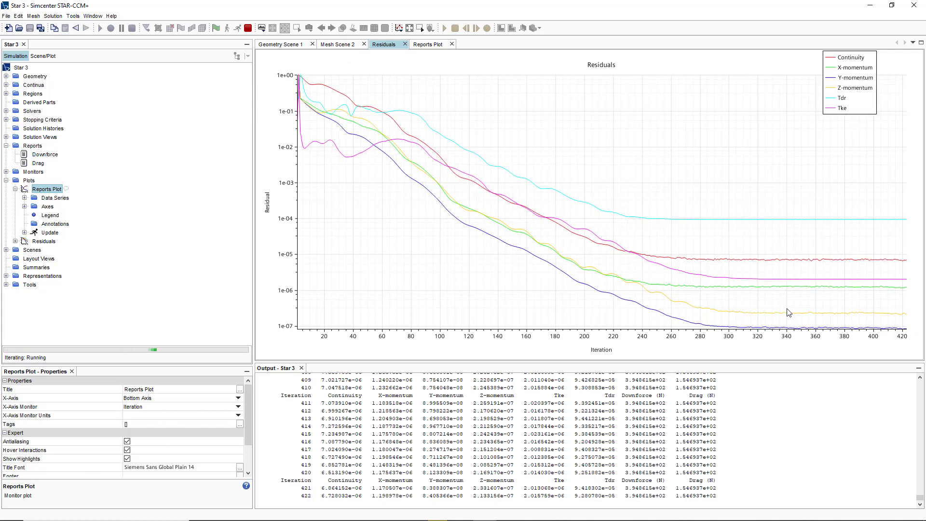
mouse_move(817, 229)
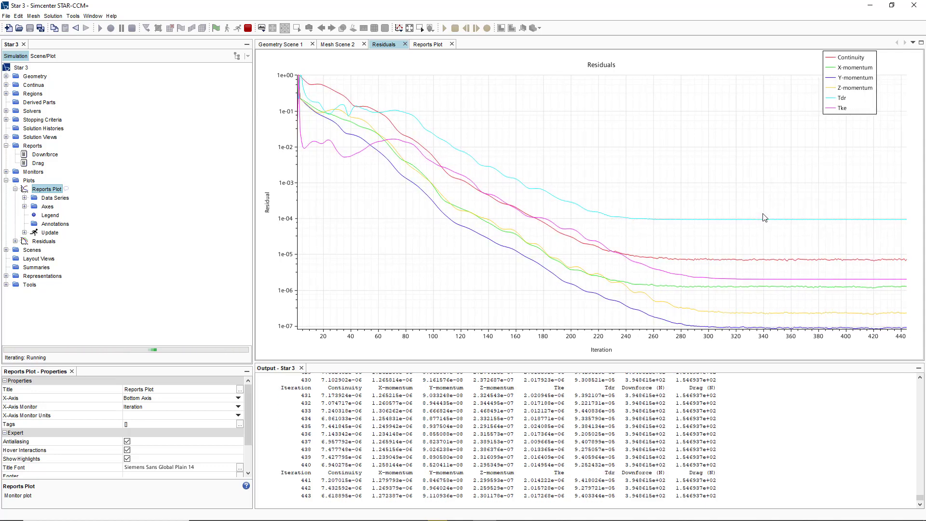
Read the Reports Plot curves, flat at about 394.86 N downforce and 154.69 N drag.
left_click(429, 46)
mouse_move(448, 268)
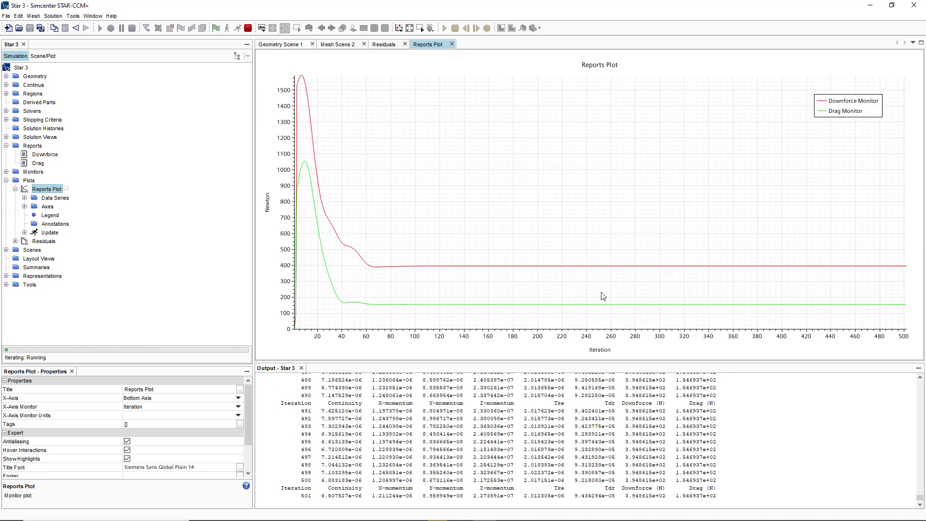
mouse_move(599, 309)
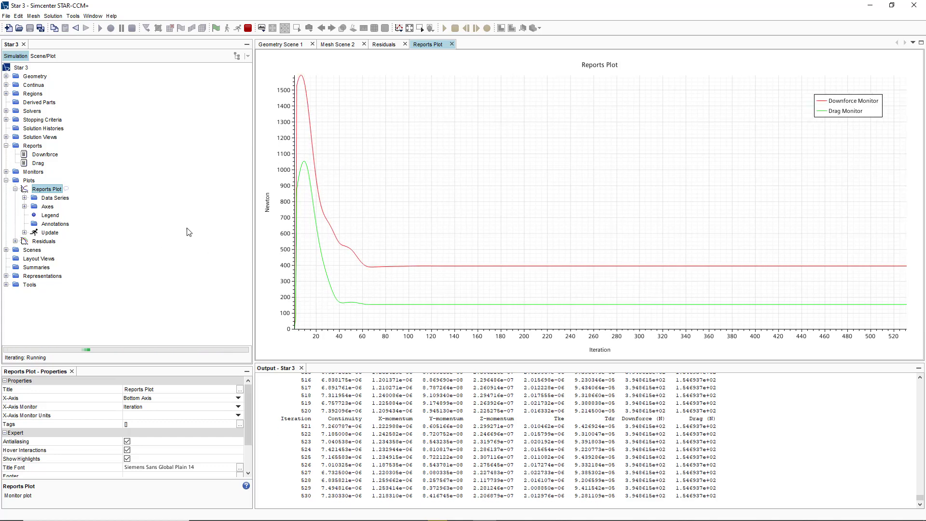
left_click(291, 44)
left_click(424, 44)
Compare the Mesh Scene 2, Residuals and Reports Plot views to confirm convergence.
mouse_move(569, 273)
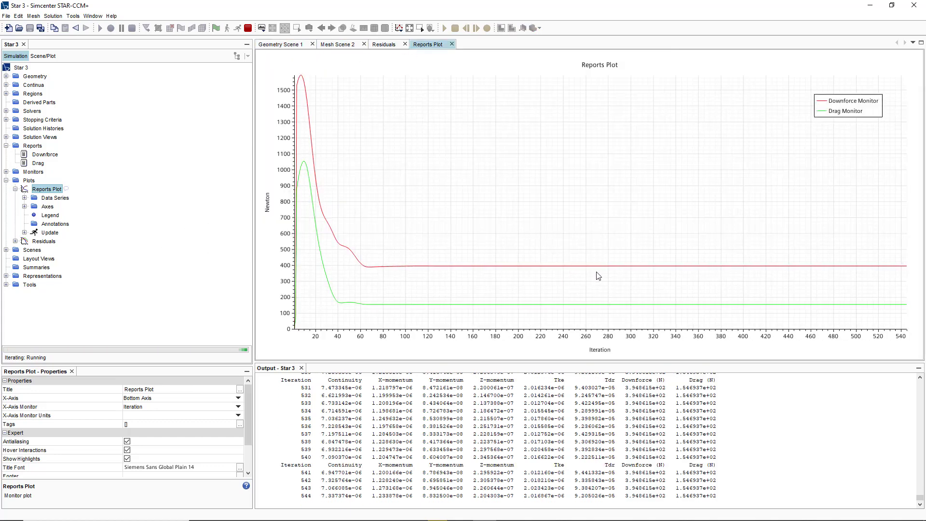
left_click(377, 45)
left_click(340, 45)
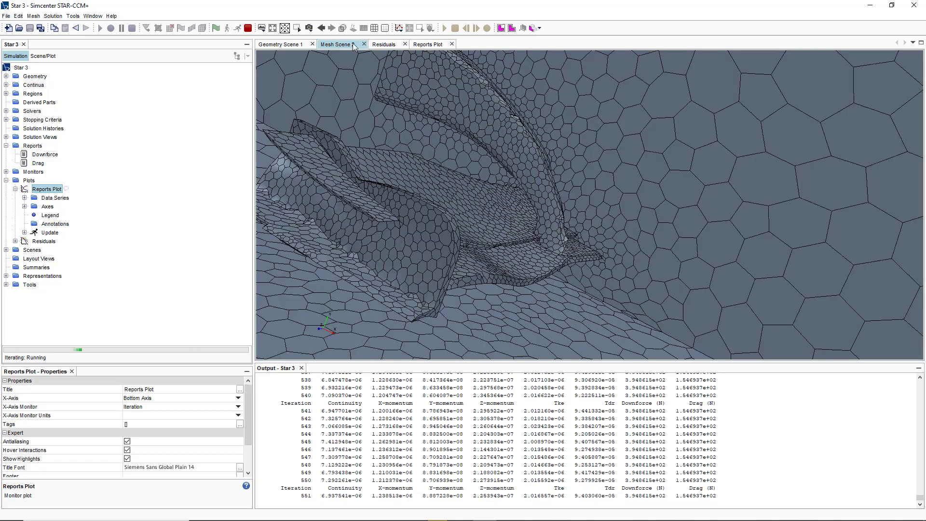
scroll(487, 166, "up", 5)
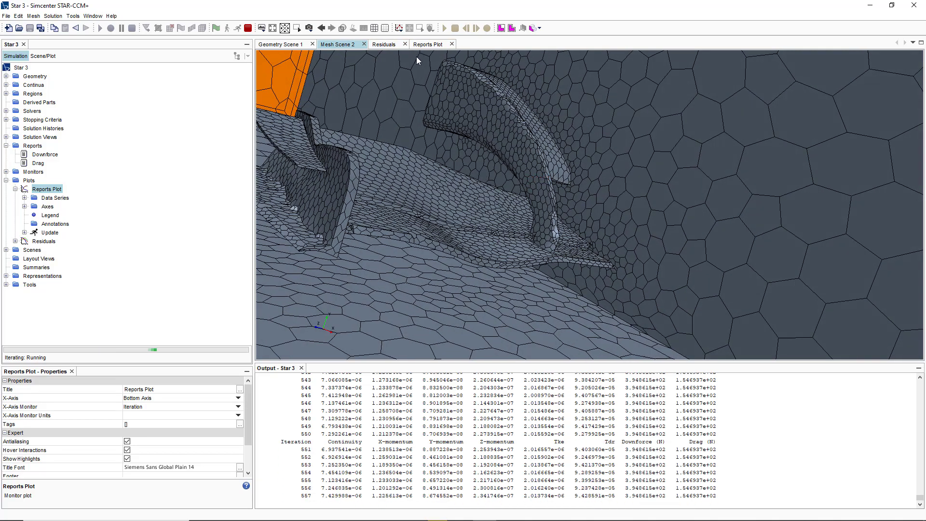
left_click(384, 44)
left_click(427, 44)
left_click(384, 44)
left_click(341, 45)
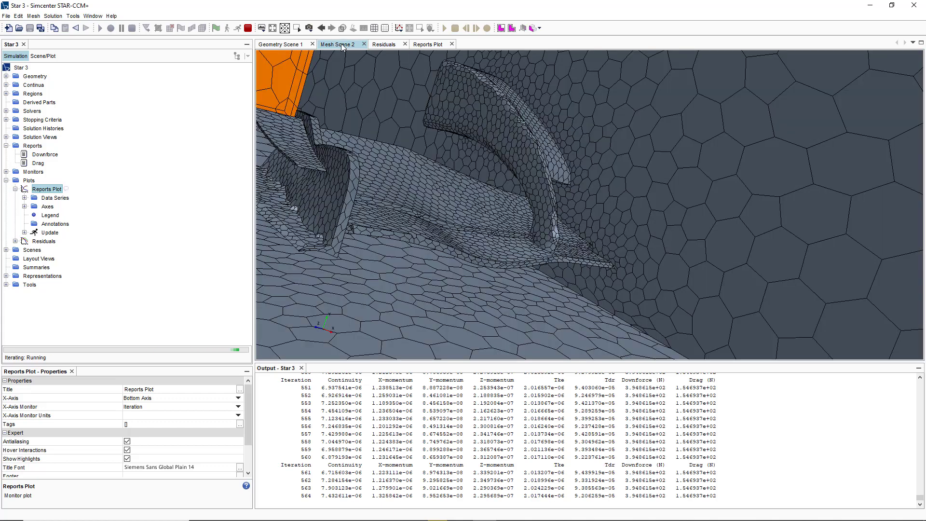
left_click(6, 181)
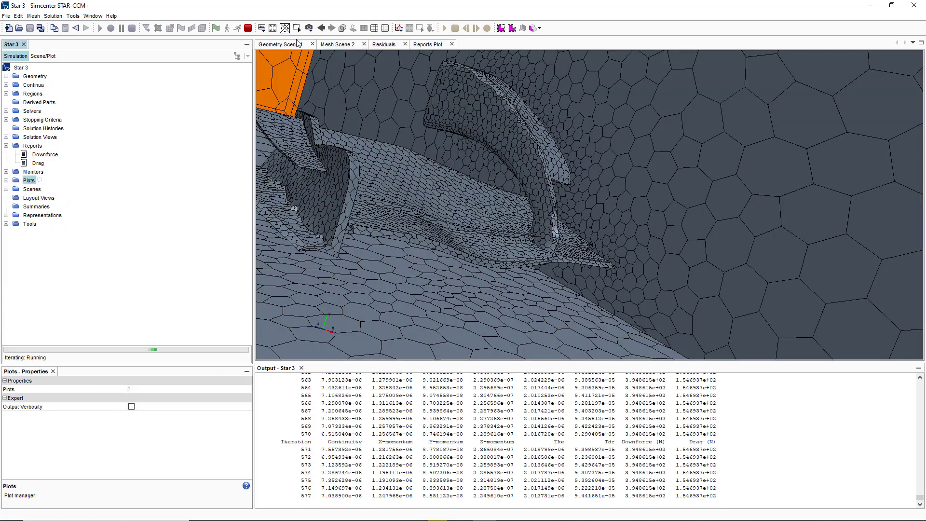
left_click(300, 45)
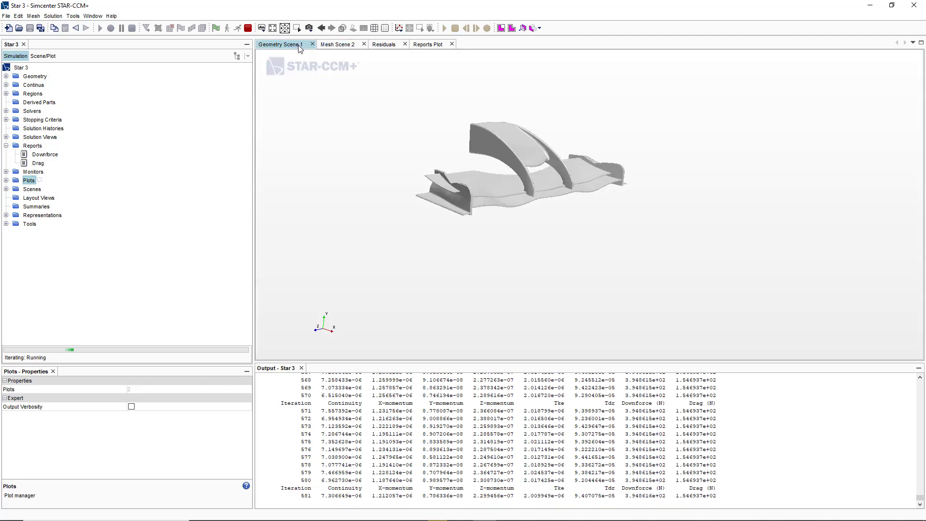
left_click(346, 45)
left_click(386, 43)
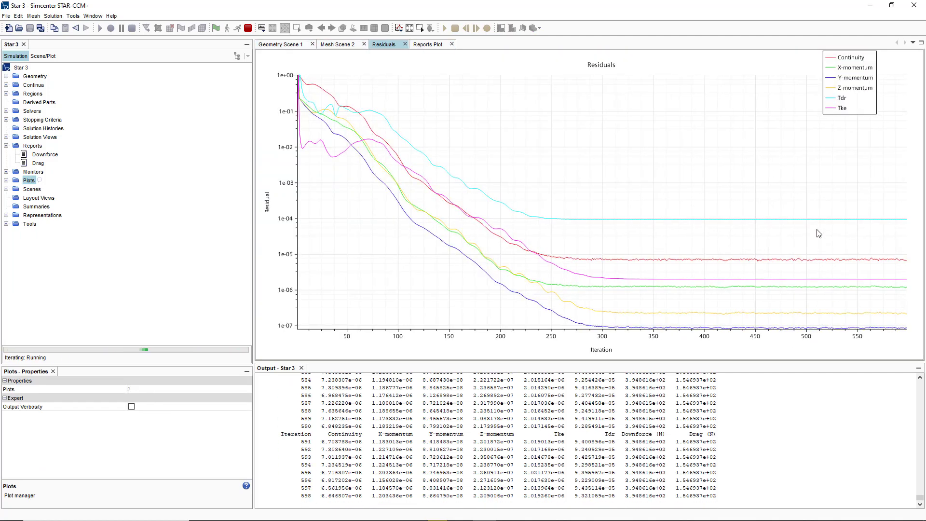
Stop the solver at iteration 612 and show the front wing in Geometry Scene 1.
left_click(248, 28)
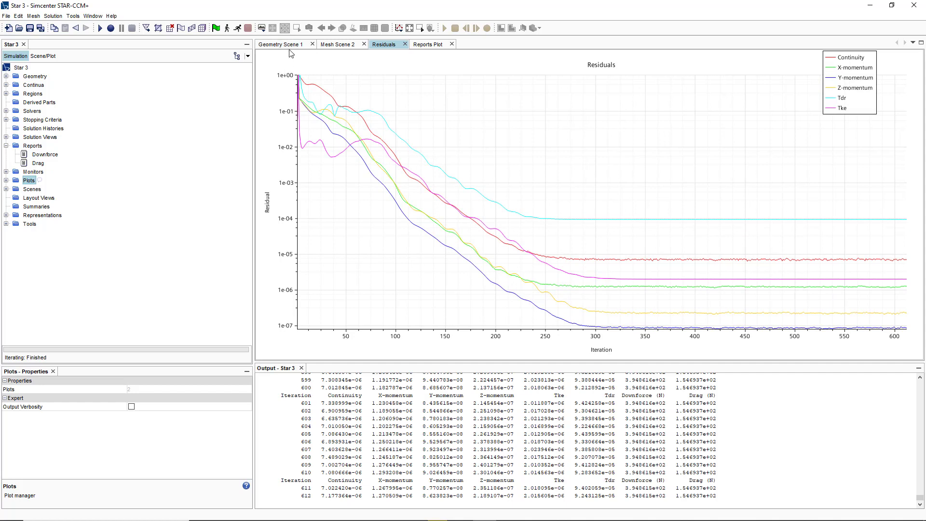
left_click(6, 189)
left_click(6, 189)
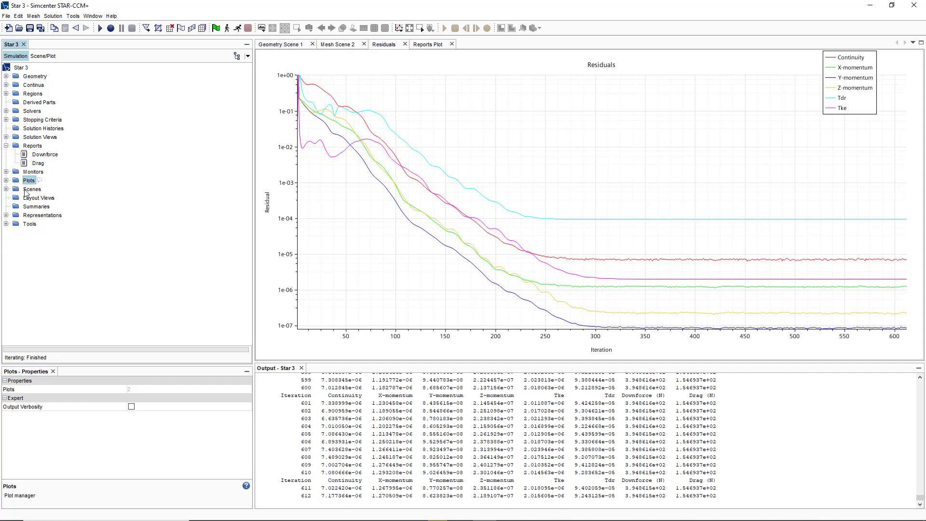
left_click(273, 44)
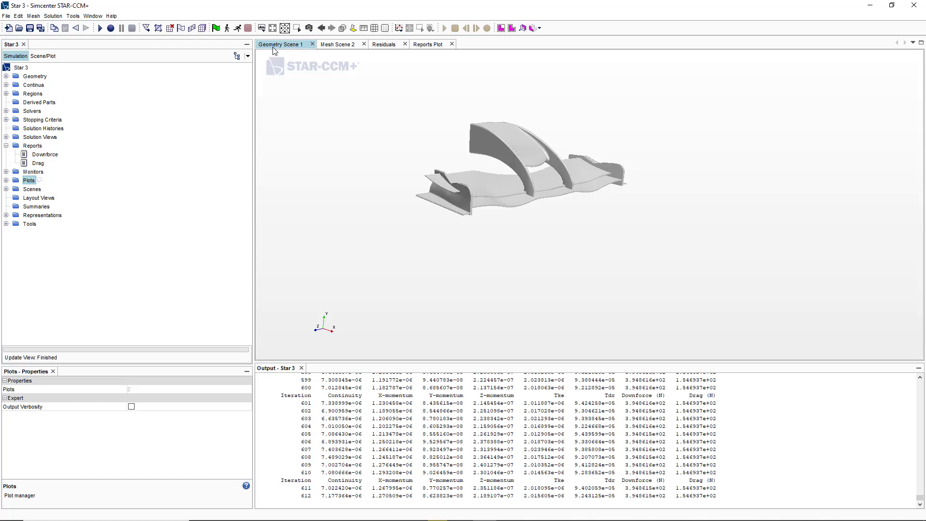
Create a new scalar scene, Scalar Scene 2, of the domain.
right_click(27, 180)
mouse_move(61, 188)
left_click(60, 169)
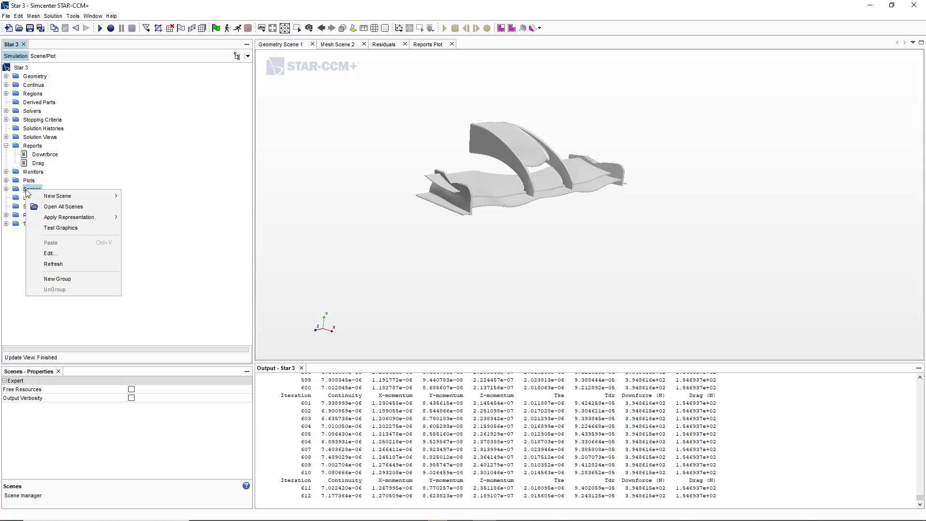
mouse_move(50, 200)
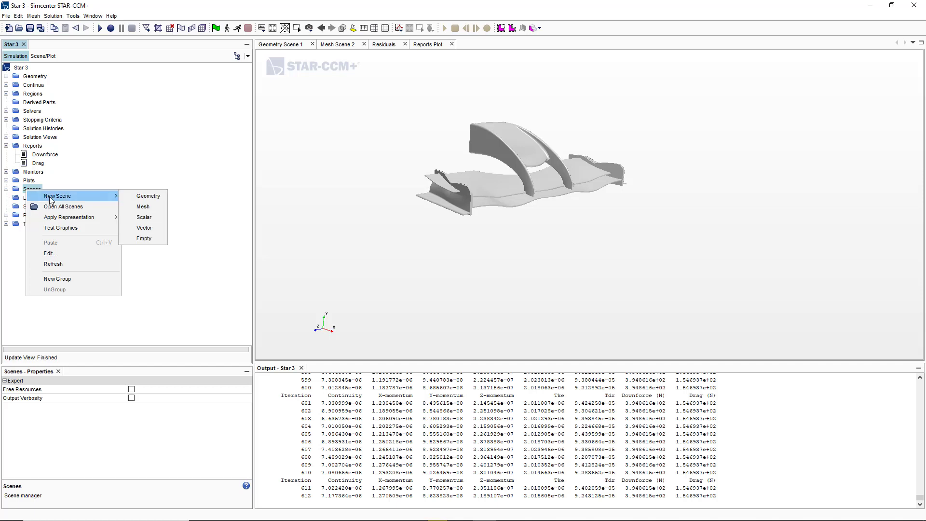
left_click(144, 217)
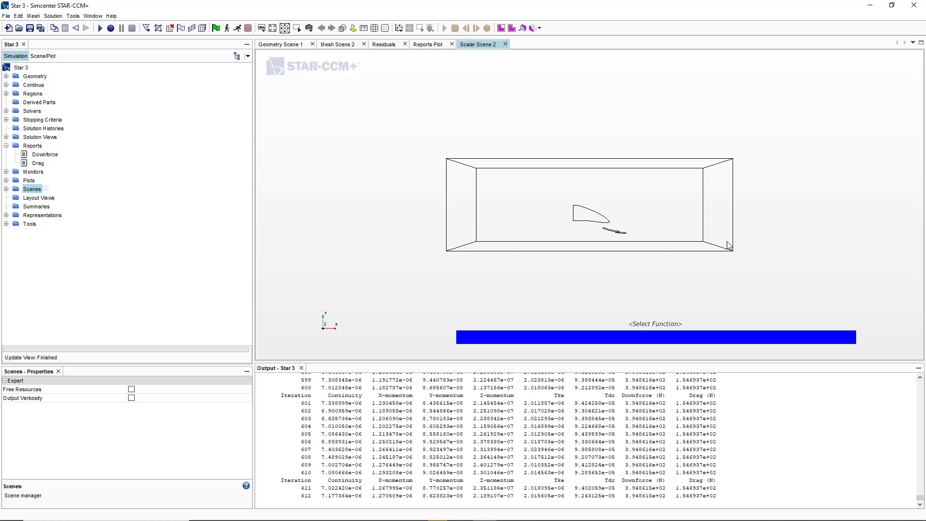
scroll(570, 234, "up", 10)
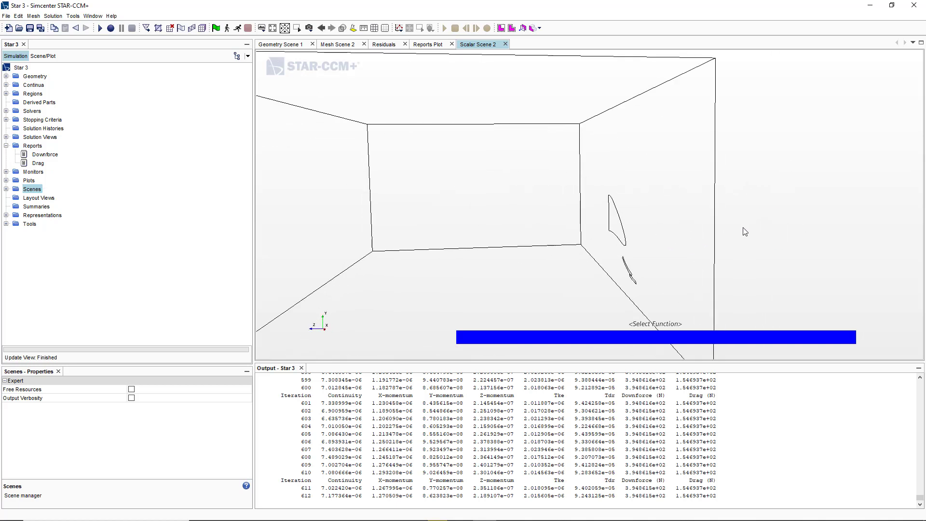
left_click_drag(774, 200, 746, 203)
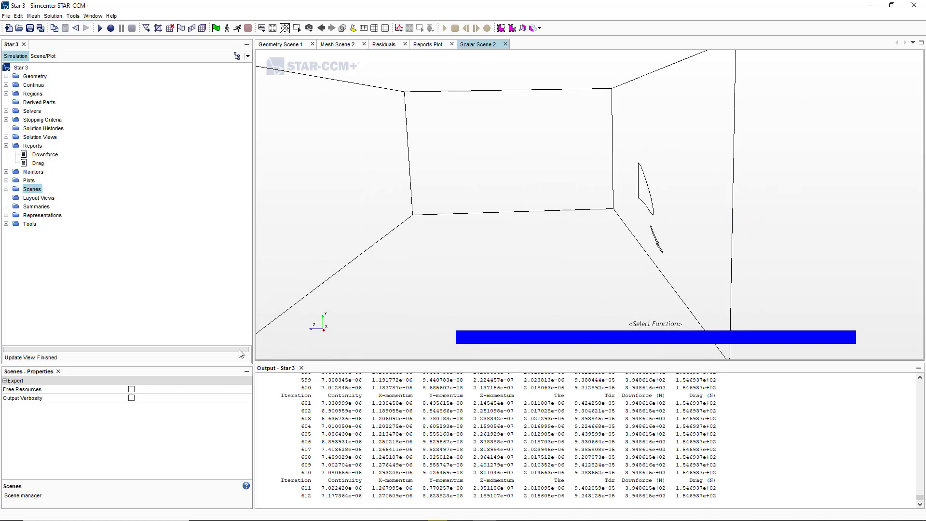
Delete the old Scalar Scene 1 and expand Scalar Scene 2.
left_click(6, 189)
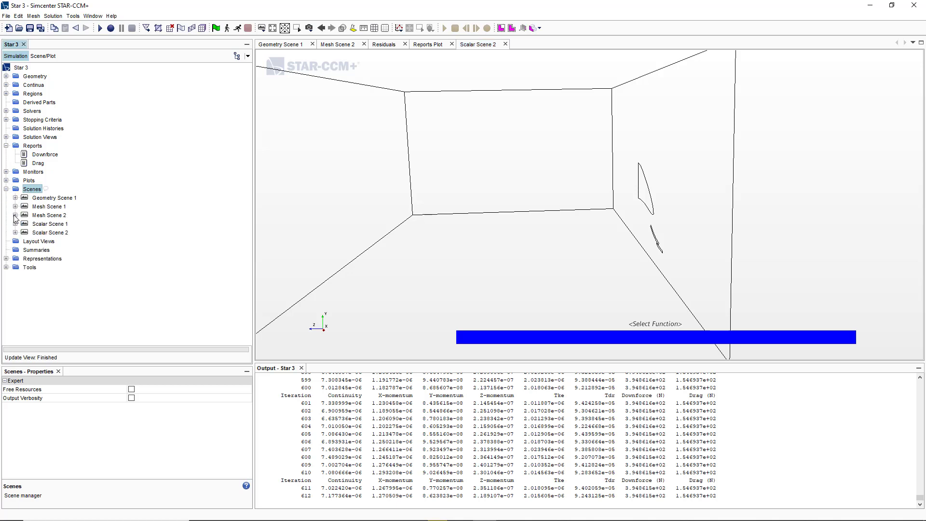
left_click(45, 225)
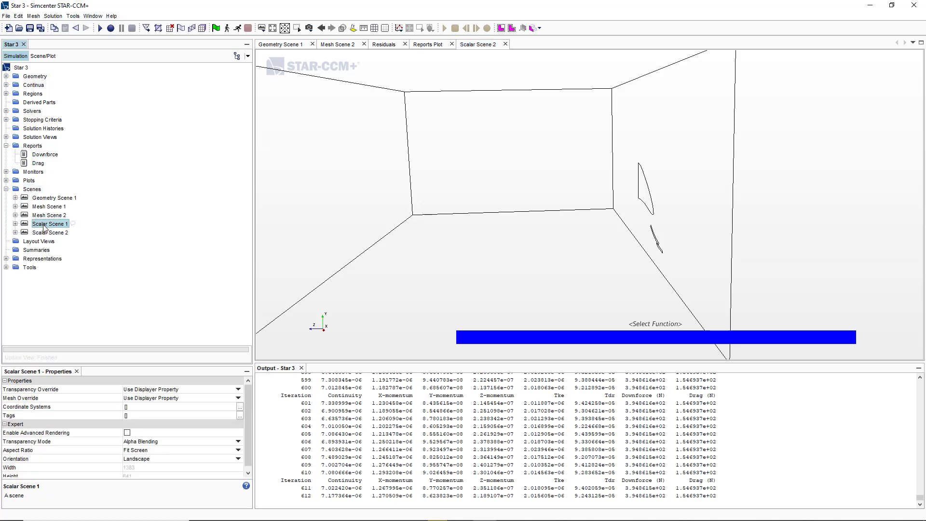
key("Delete")
key("Return")
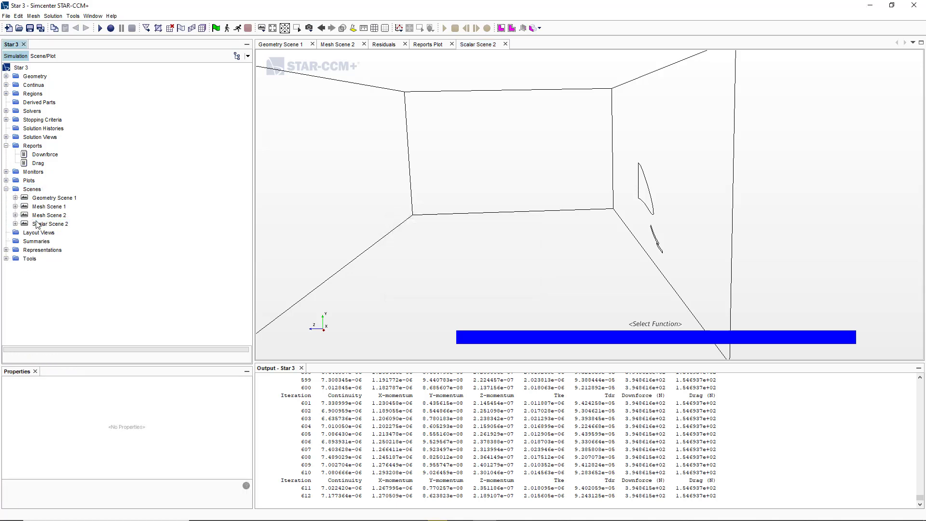
left_click(36, 225)
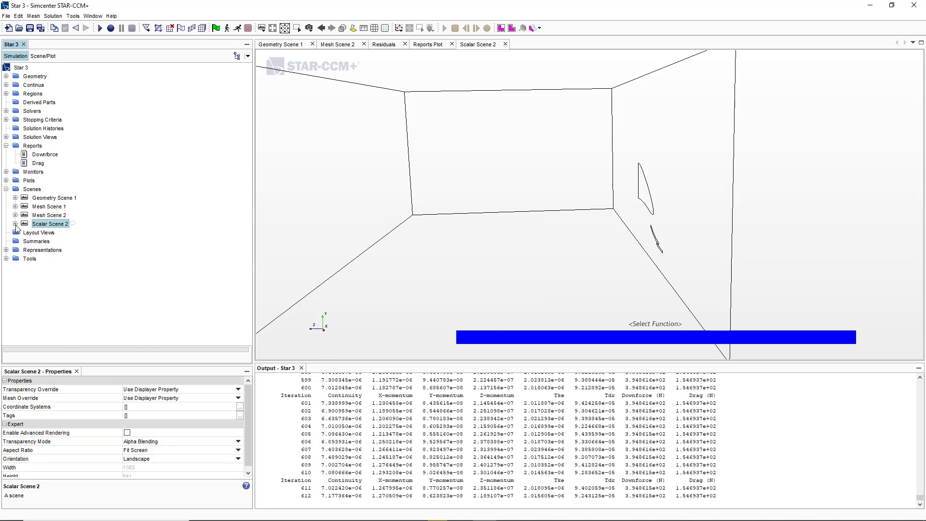
left_click(15, 224)
Set Scalar 1's displayed parts to the front wing boundary and view the wing.
left_click(25, 241)
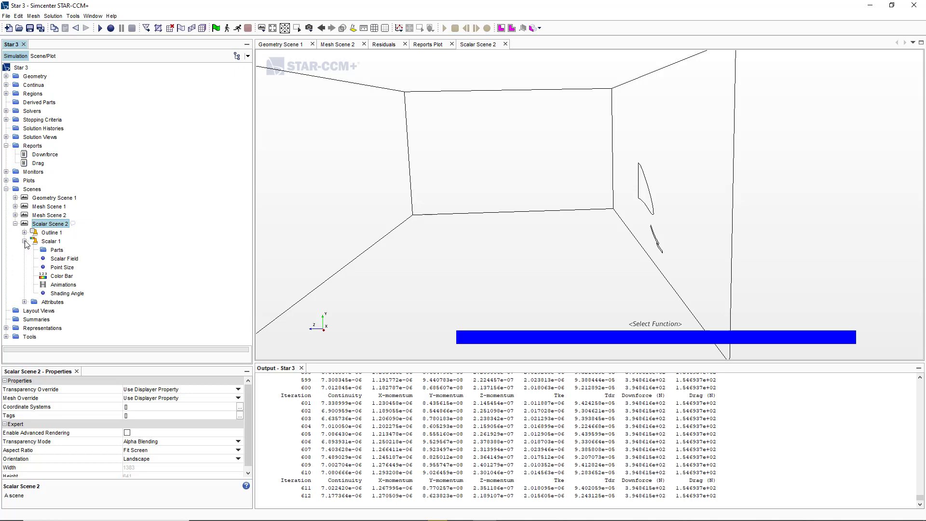
left_click(57, 250)
left_click(248, 390)
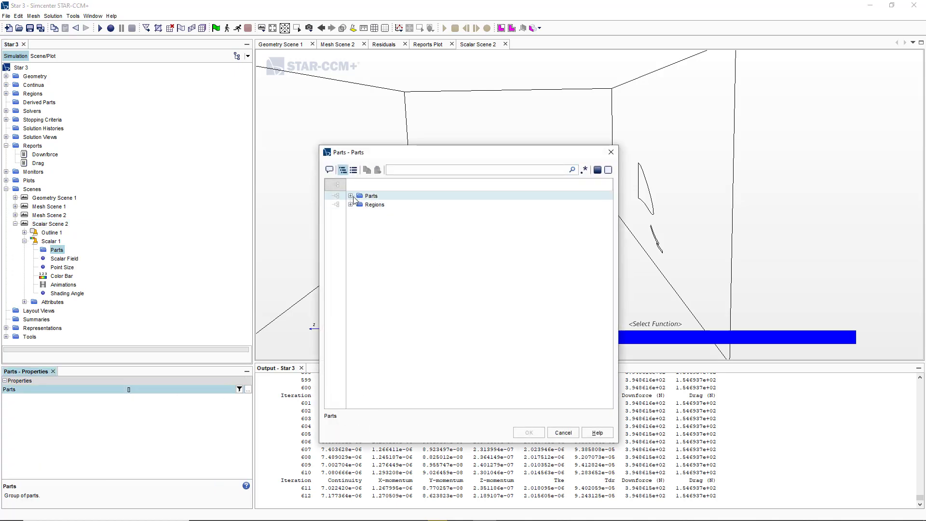
left_click(351, 196)
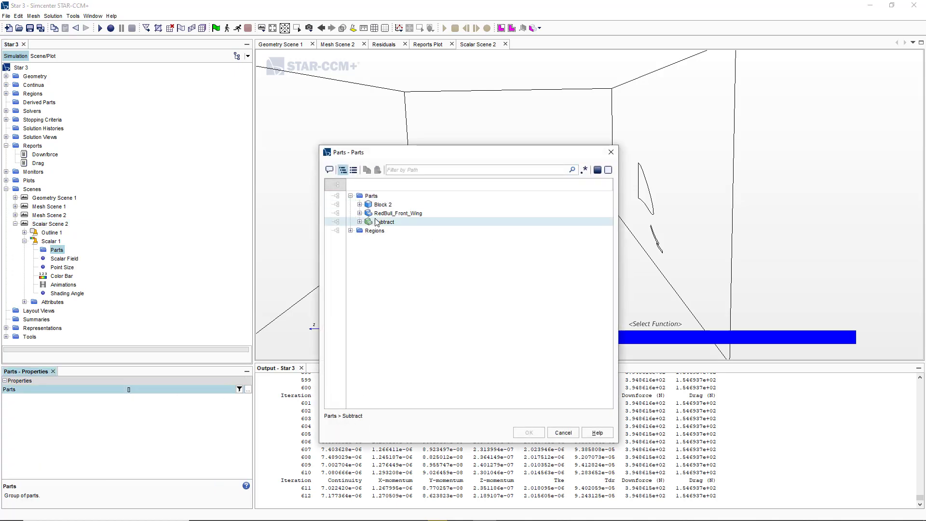
left_click(351, 231)
key("Down")
key("Down")
key("Down")
key("Up")
key("Up")
key("Up")
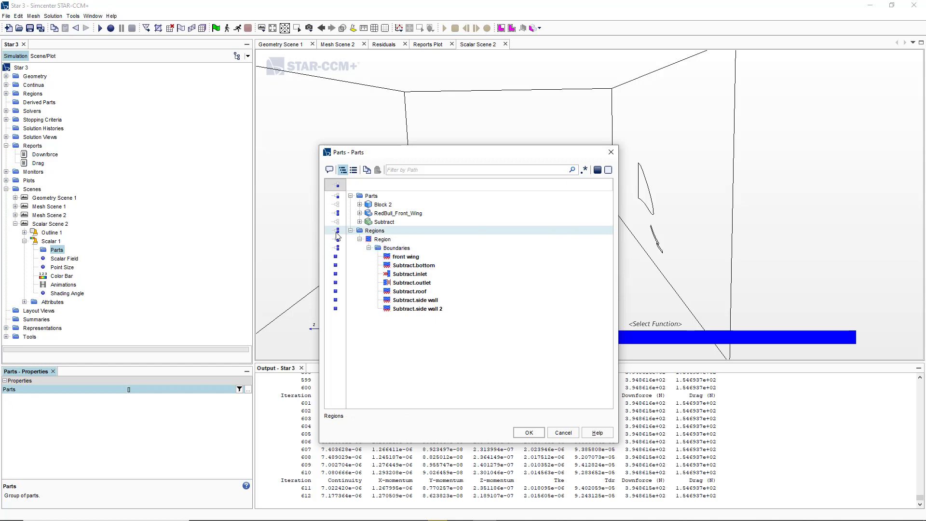
left_click(336, 256)
left_click(529, 432)
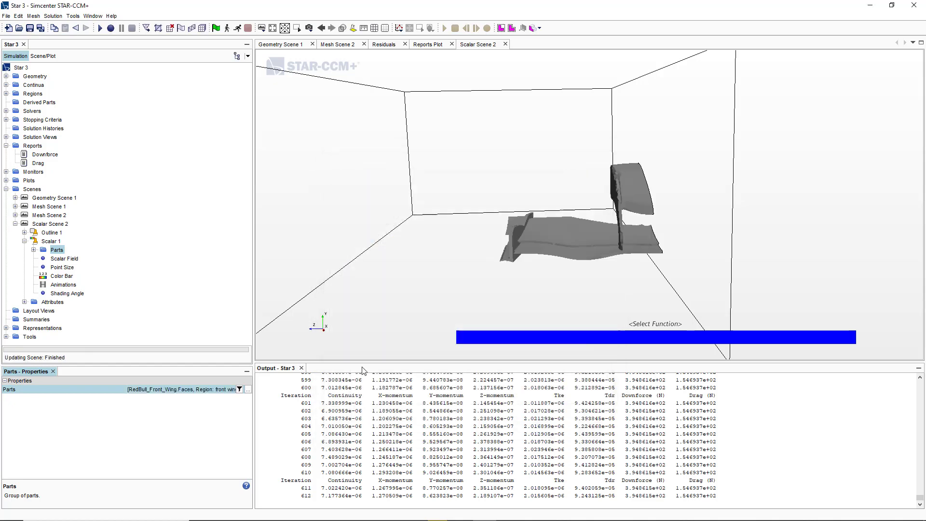
scroll(562, 255, "up", 5)
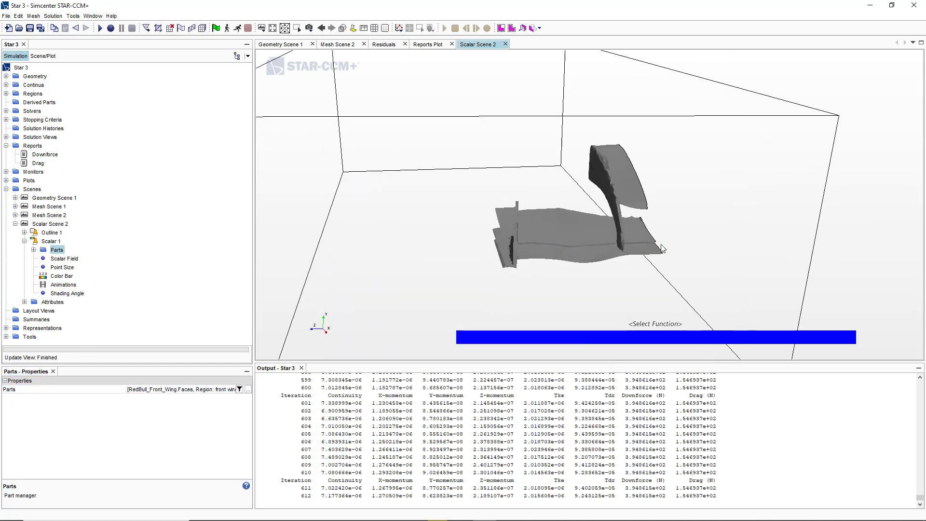
left_click_drag(608, 252, 593, 239)
Colour the Scalar 1 displayer by Absolute Pressure.
left_click(623, 334)
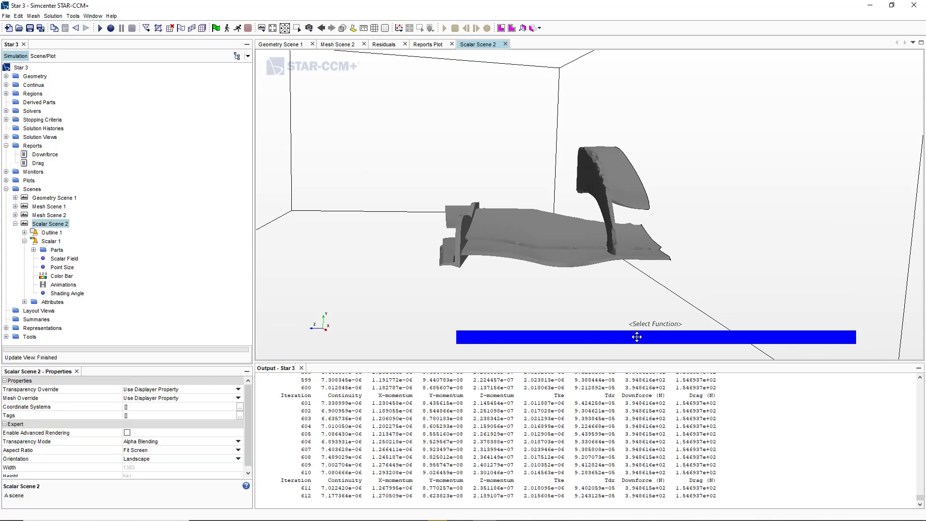
left_click(667, 339)
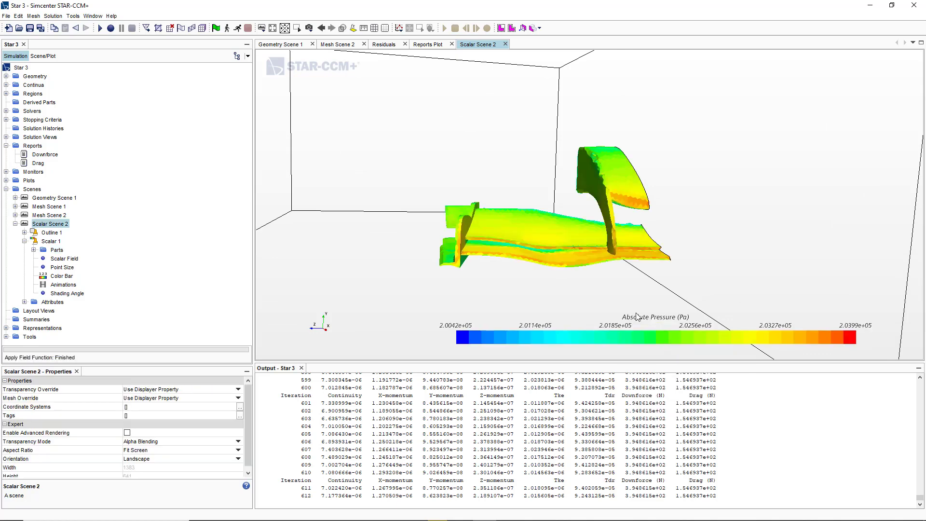
left_click_drag(602, 254, 577, 268)
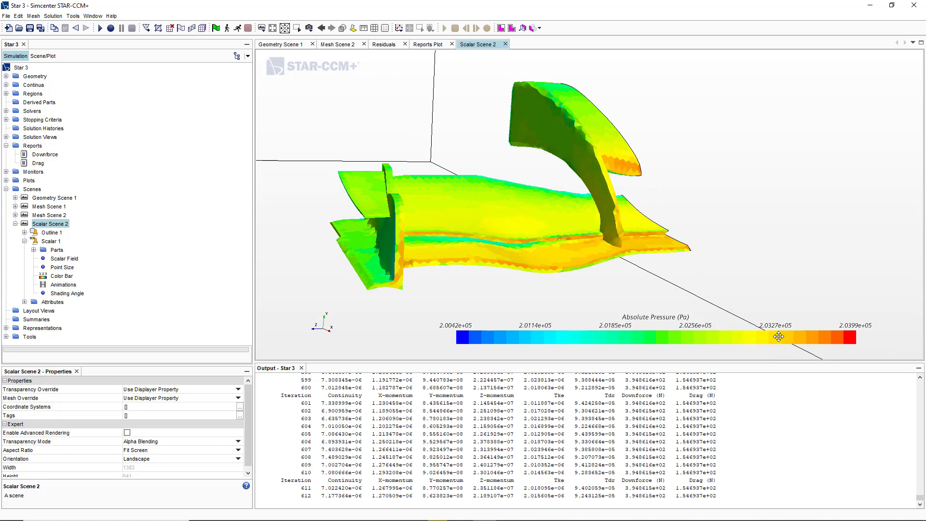
left_click_drag(652, 231, 506, 251)
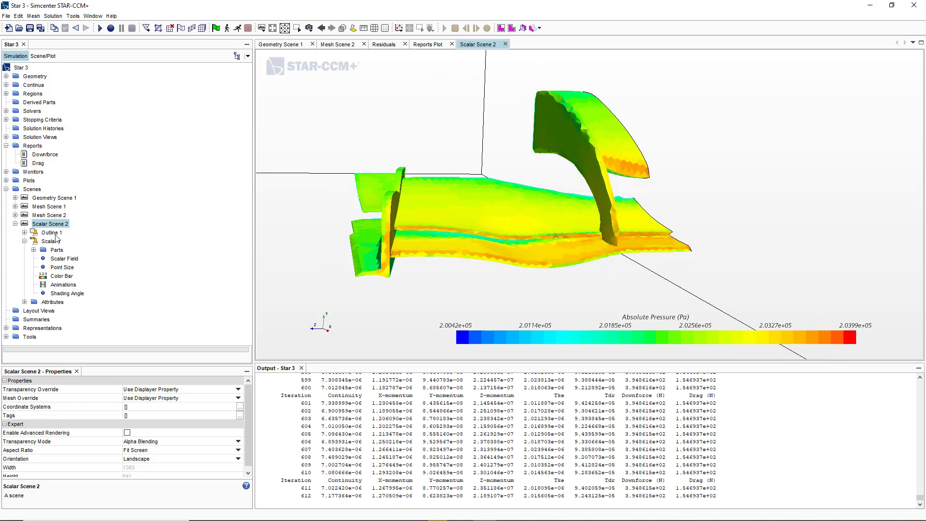
Review the Scalar 1 settings and switch the contour style to Smooth Filled.
left_click(56, 250)
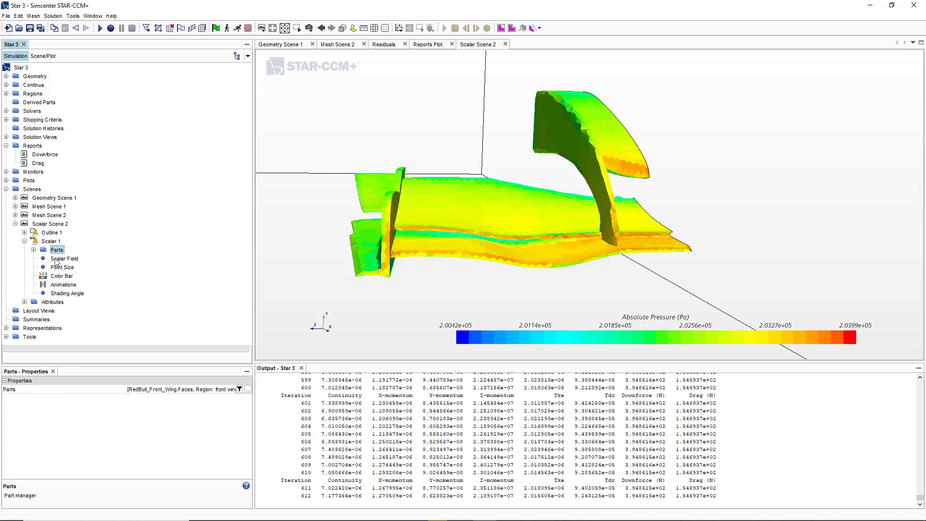
left_click(61, 259)
left_click(61, 268)
left_click(60, 276)
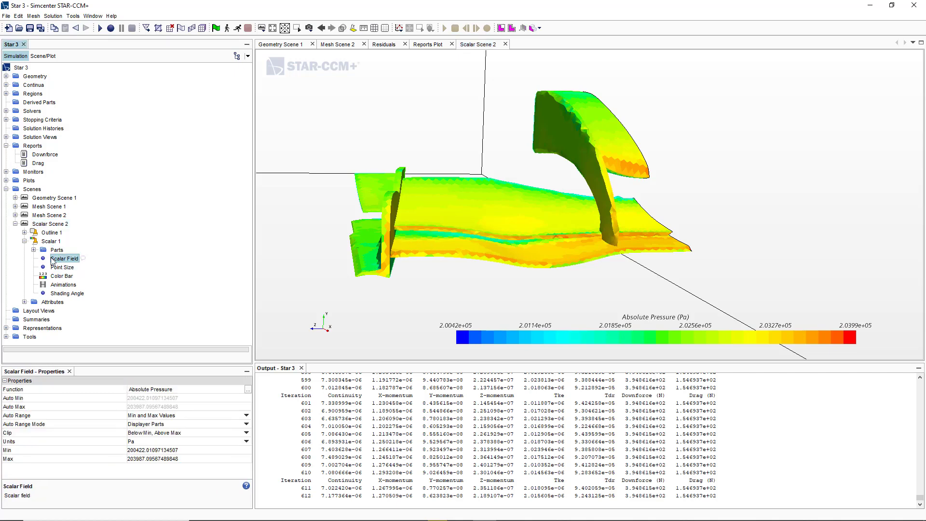
left_click(57, 250)
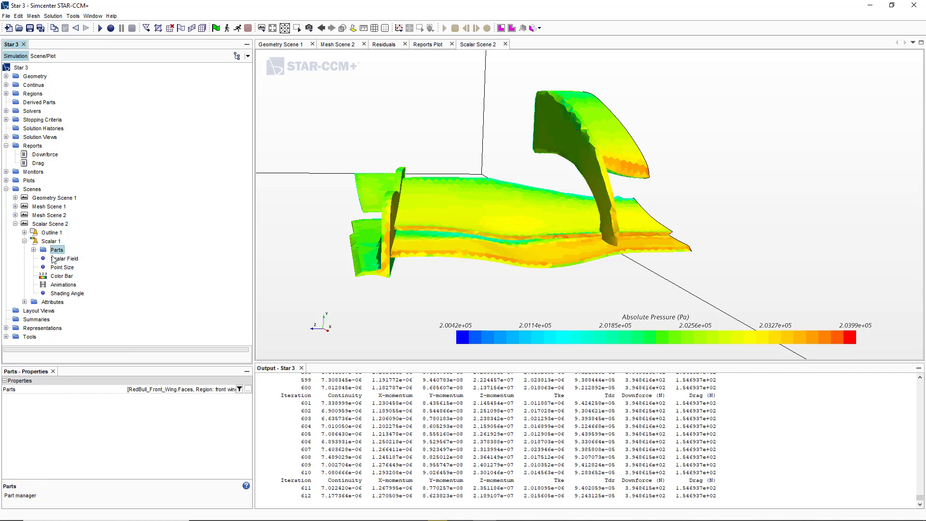
left_click(62, 259)
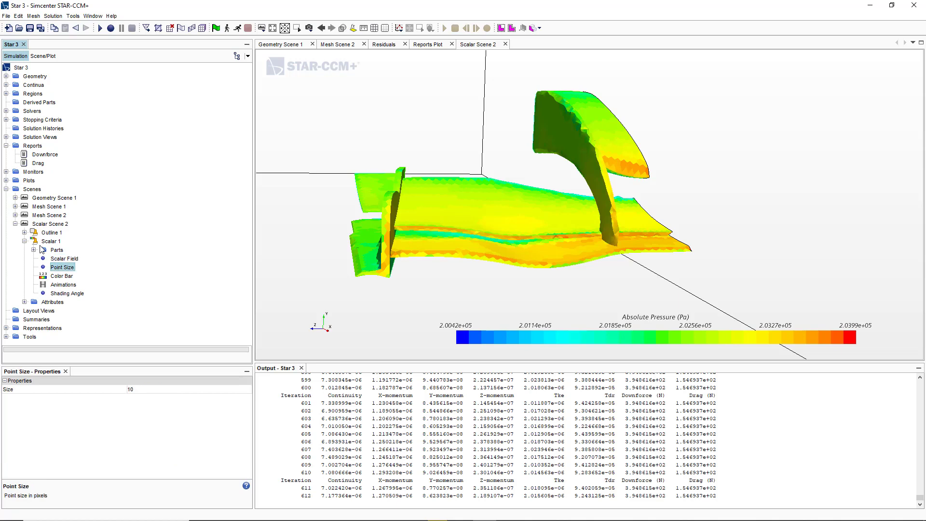
left_click(42, 243)
left_click(161, 398)
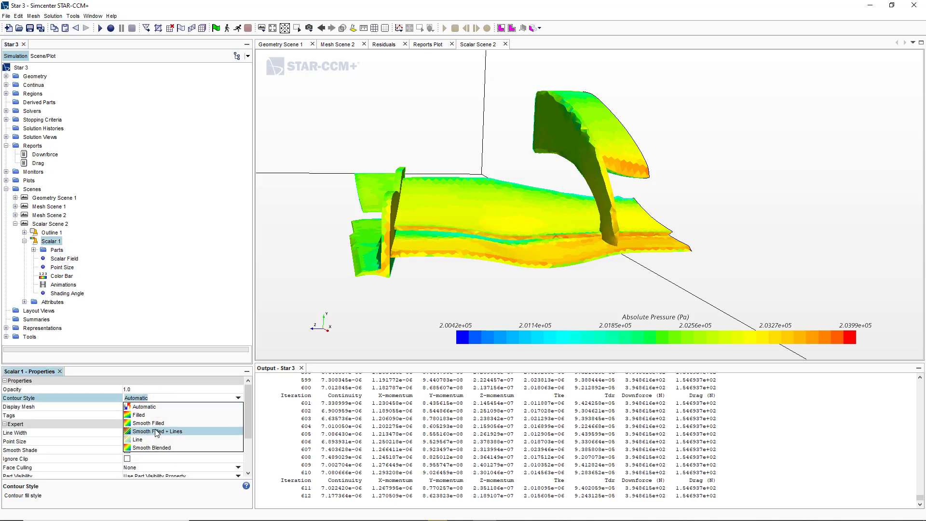
left_click(145, 428)
left_click_drag(442, 301, 516, 260)
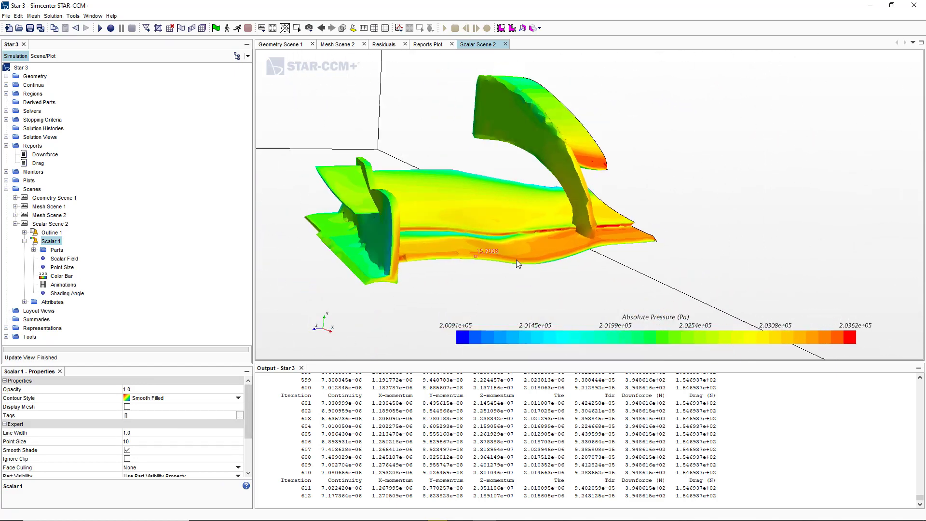
Recolour the wing by Vorticity Magnitude, which spans 42.800–1.2359e+05 /s.
left_click(65, 260)
left_click(50, 242)
scroll(125, 434, "down", 3)
scroll(125, 434, "up", 3)
left_click(646, 337)
scroll(670, 381, "down", 20)
scroll(677, 406, "up", 5)
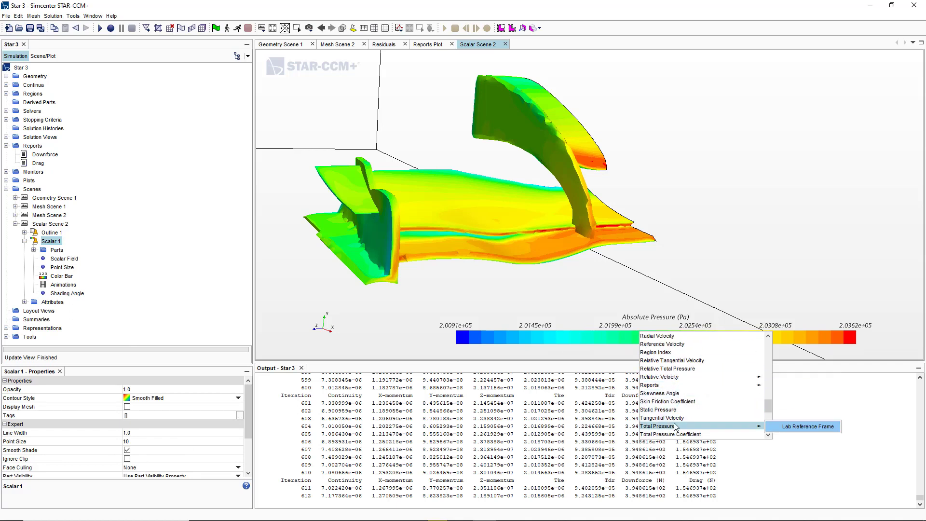
scroll(670, 425, "down", 5)
mouse_move(666, 419)
left_click(794, 419)
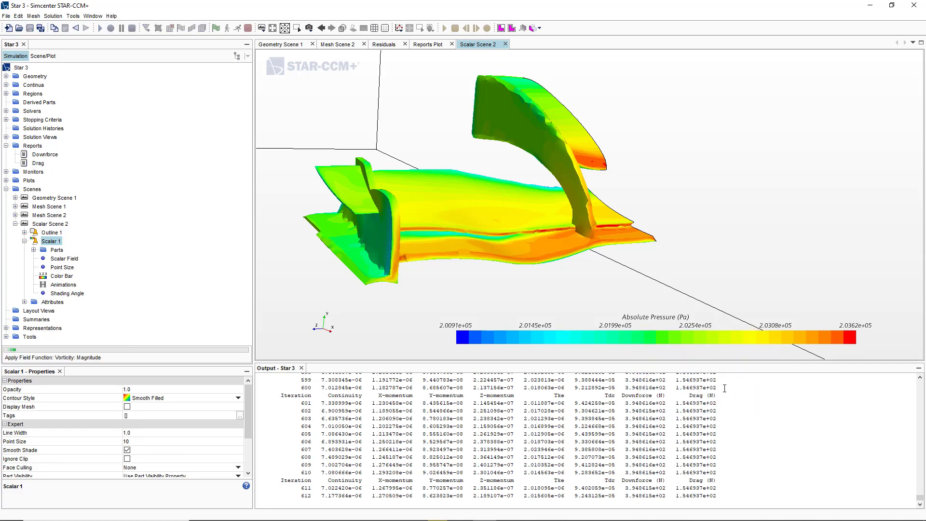
left_click_drag(593, 284, 479, 204)
Collapse and re-expand the Scenes branch, orbiting to bring the domain box into view.
scroll(479, 205, "down", 5)
double_click(15, 190)
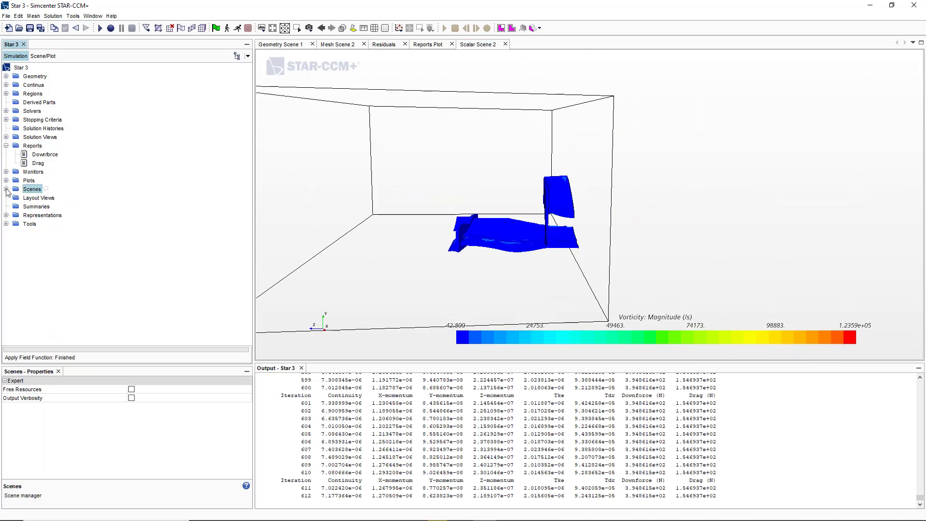
left_click_drag(472, 221, 539, 224)
left_click(5, 190)
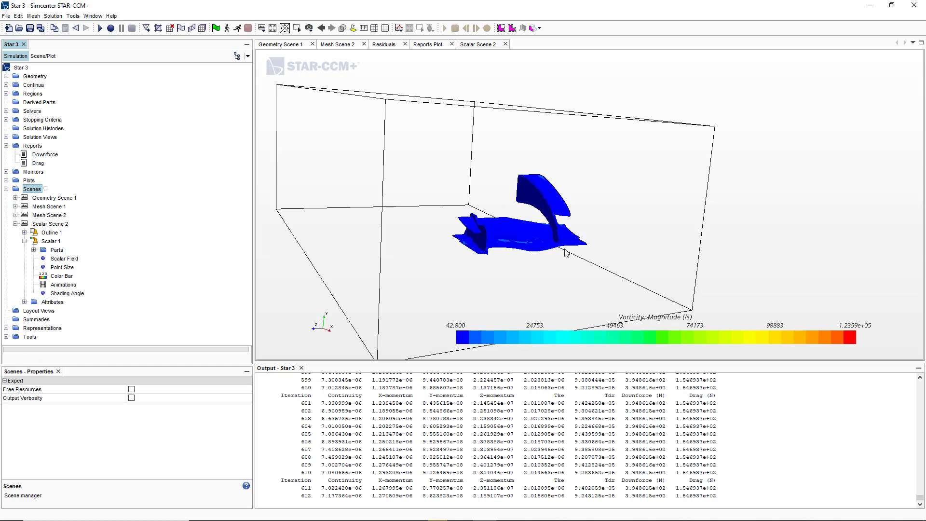
Inspect Scalar 1's Transform options and editor, cancelling without changes, then view the domain sideways.
left_click(40, 225)
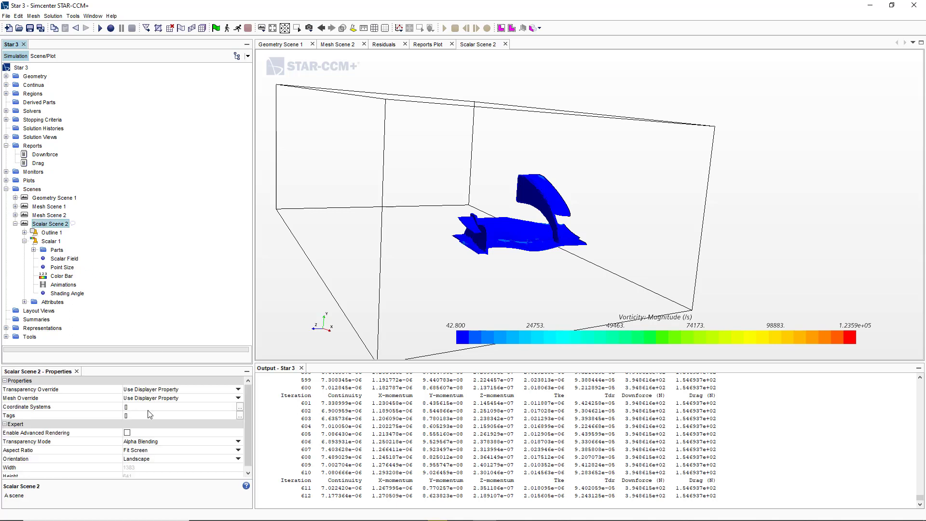
scroll(151, 417, "down", 1)
left_click(51, 241)
scroll(151, 452, "down", 3)
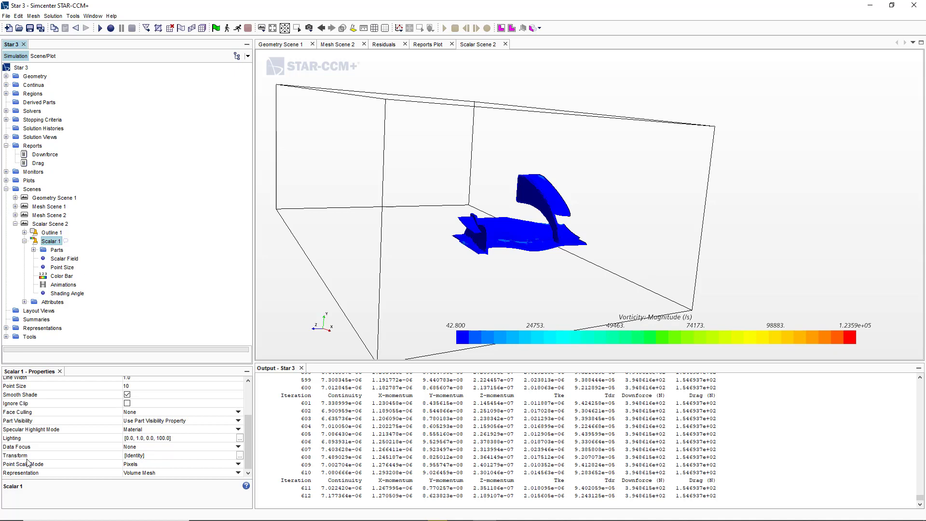
left_click(148, 456)
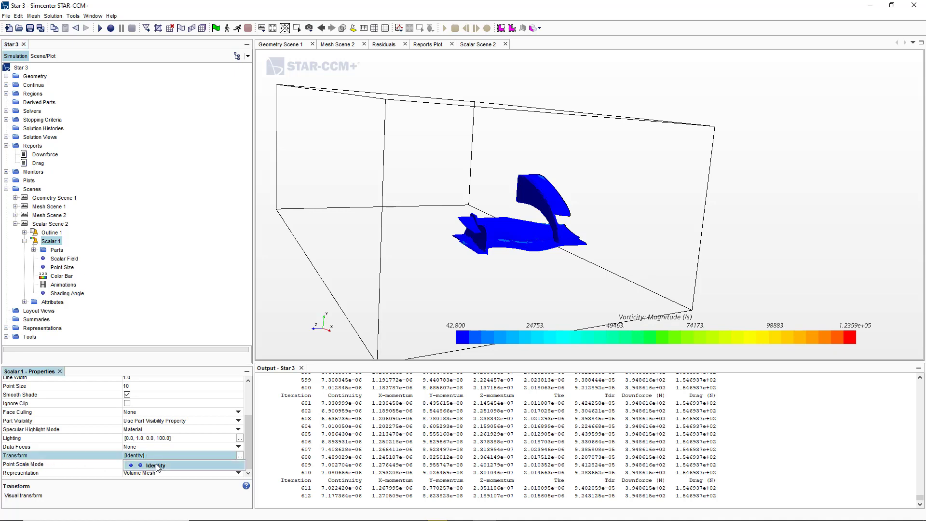
left_click(155, 466)
left_click(240, 455)
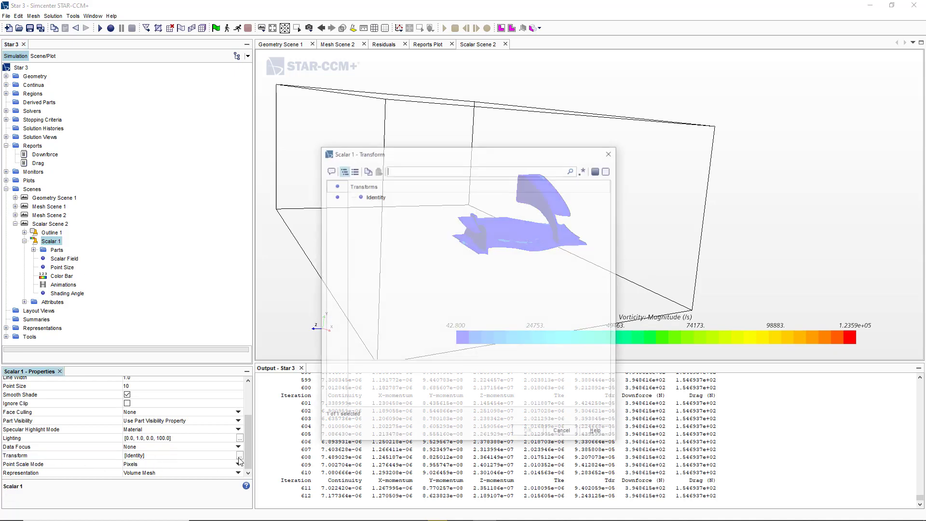
left_click(563, 432)
left_click_drag(676, 201, 604, 173)
left_click_drag(680, 246, 596, 216)
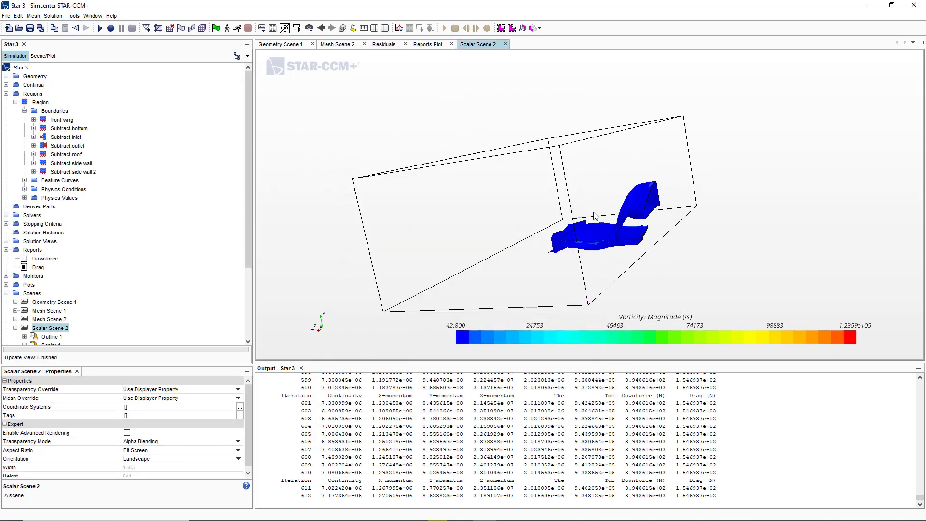
Locate and select the Subtract.side wall boundary among the region's boundaries.
left_click(67, 163)
right_click(63, 169)
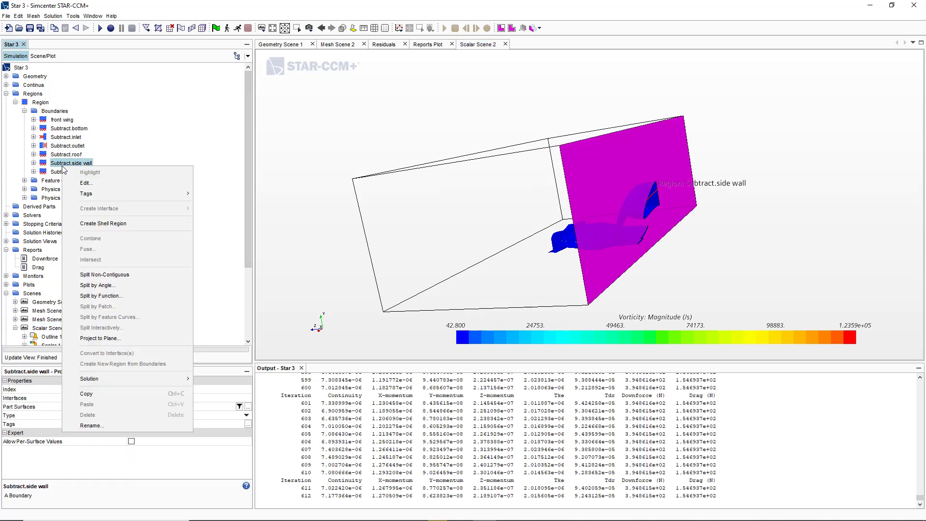
mouse_move(93, 194)
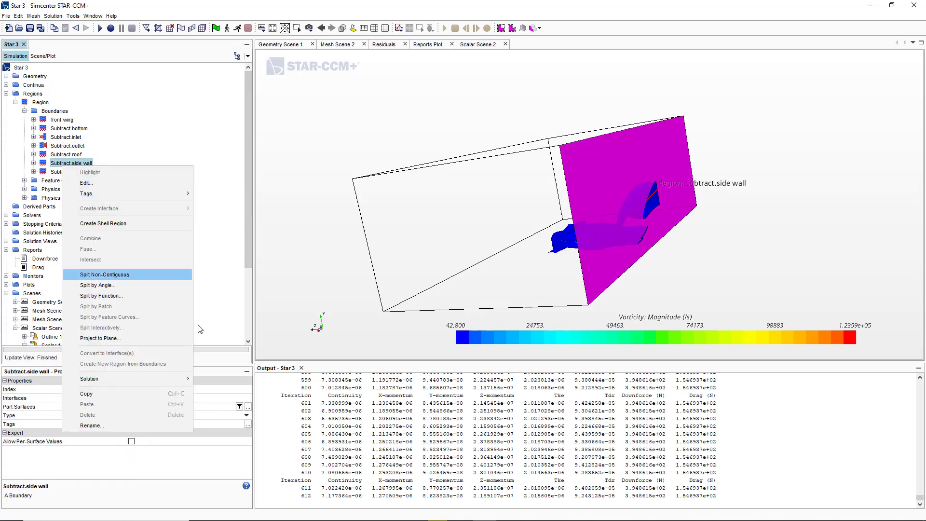
left_click(35, 212)
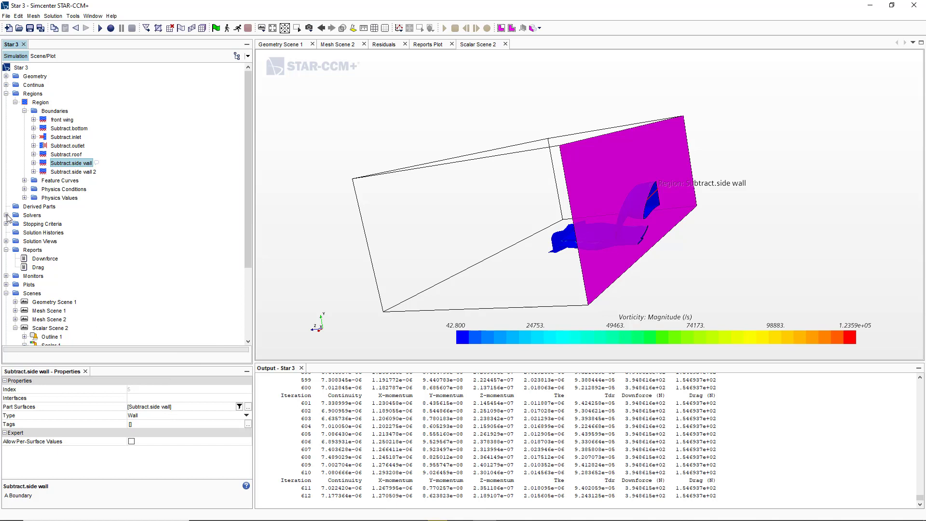
left_click(37, 182)
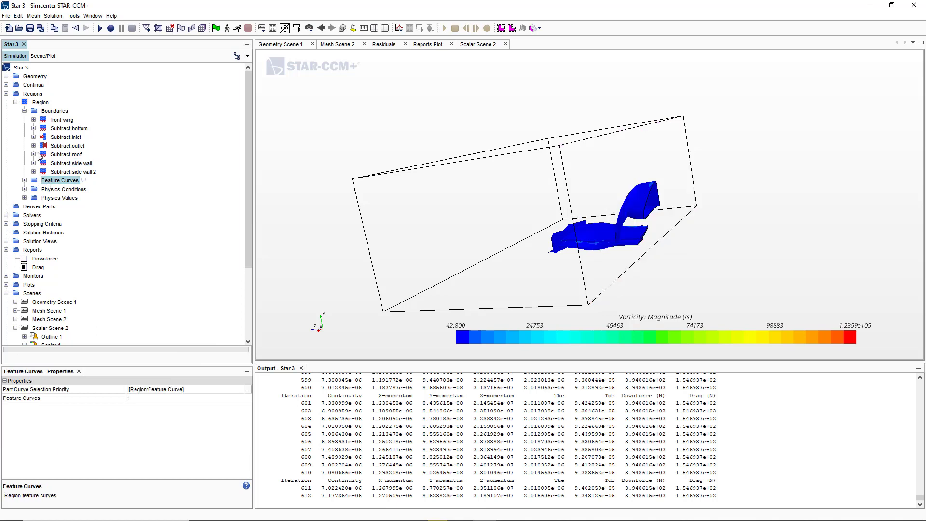
left_click(49, 172)
left_click(62, 164)
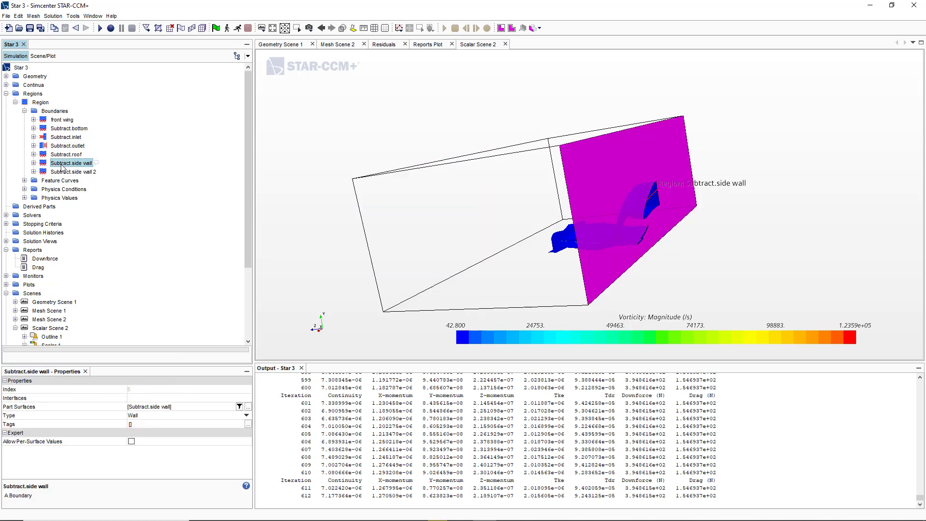
Change the Subtract.side wall boundary Type from Wall to Symmetry Plane.
left_click(34, 164)
left_click(43, 173)
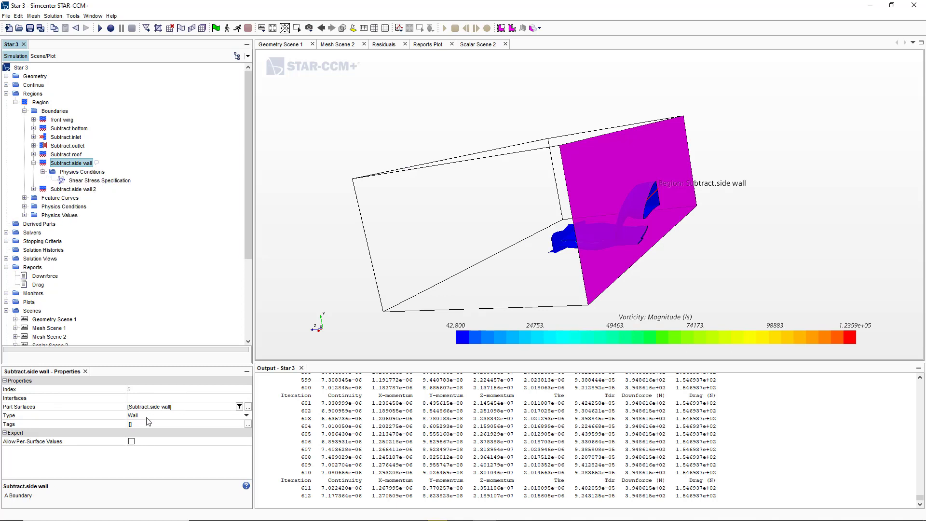
left_click(160, 416)
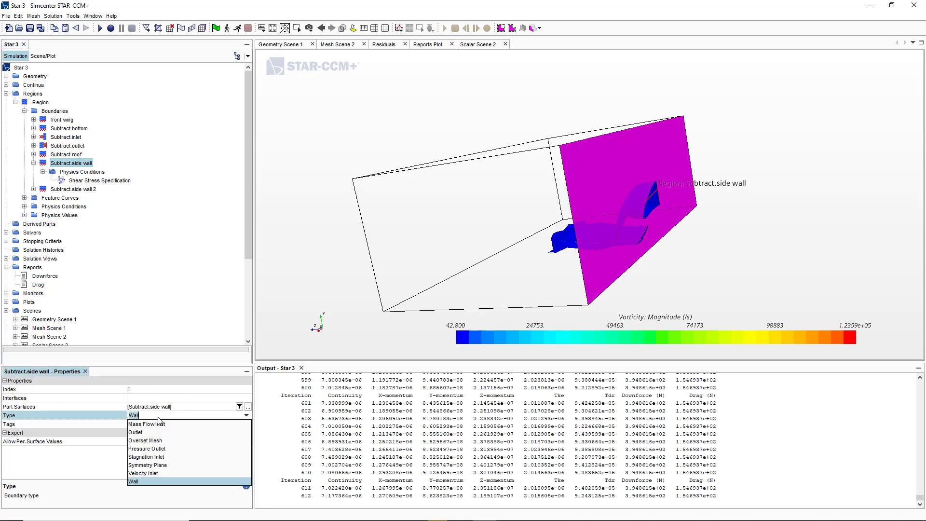
left_click(159, 465)
scroll(88, 250, "down", 1)
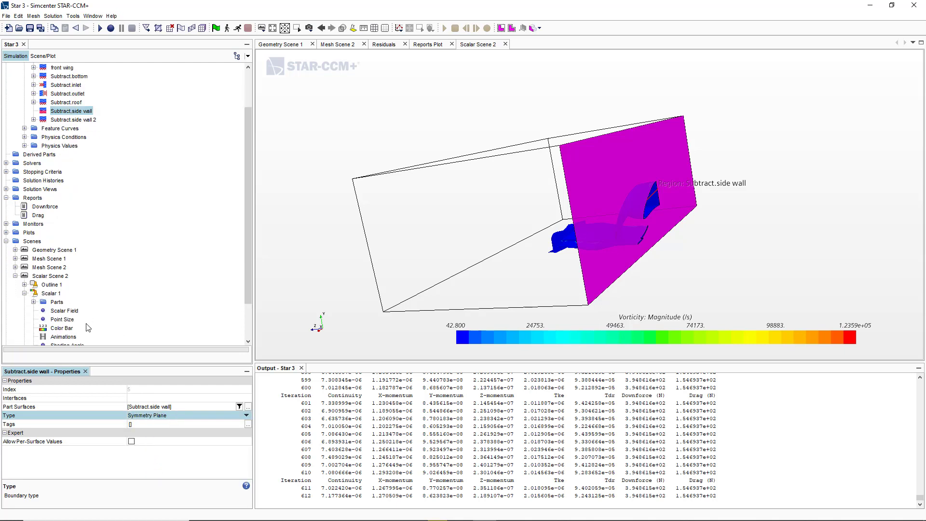
scroll(88, 270, "down", 3)
left_click(67, 299)
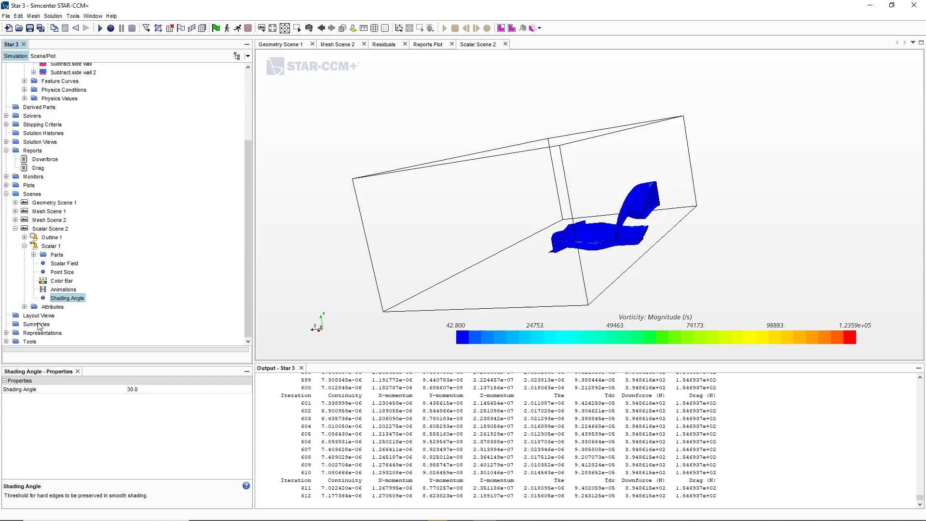
Mirror the wing by setting Scalar 1's Transform to Subtract.side wall 1.
left_click(60, 281)
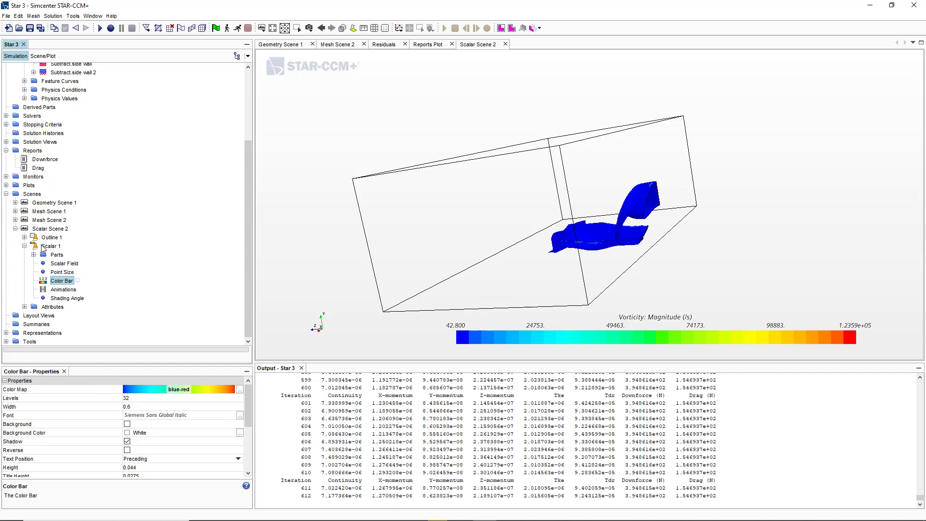
left_click(46, 246)
left_click(56, 255)
left_click(64, 263)
left_click(61, 272)
left_click(62, 281)
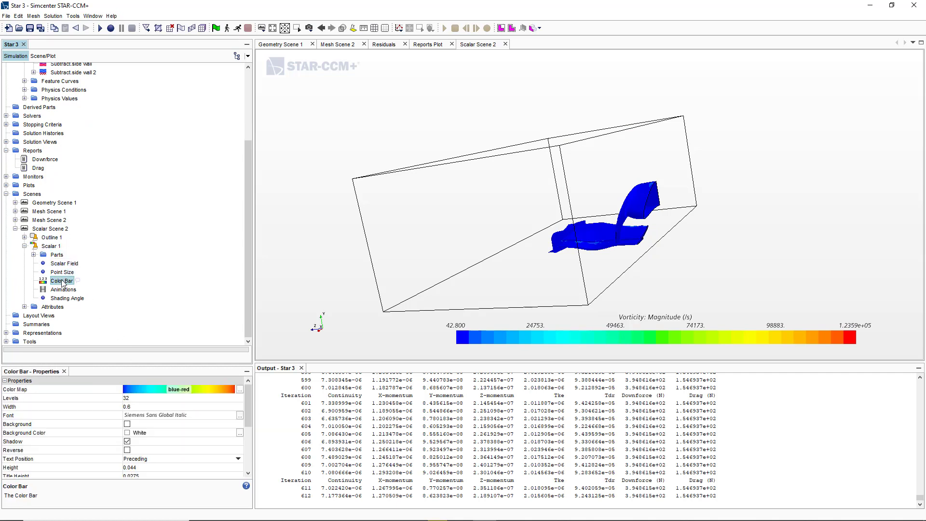
left_click(50, 247)
scroll(167, 446, "down", 3)
left_click(157, 456)
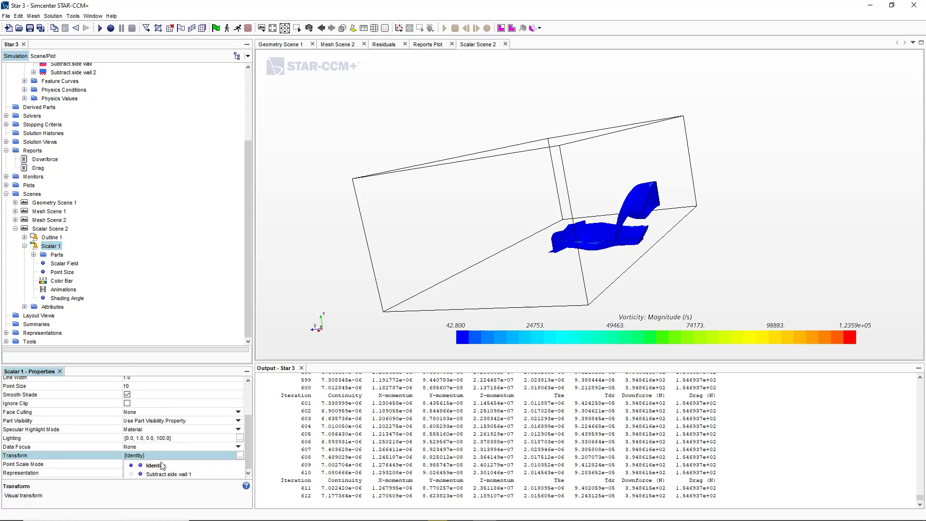
left_click(159, 477)
left_click_drag(641, 290, 661, 279)
Colour the scene by Absolute Pressure, spanning 2.0091e+05–2.0362e+05 Pa.
scroll(604, 259, "up", 10)
scroll(574, 284, "down", 10)
left_click(646, 339)
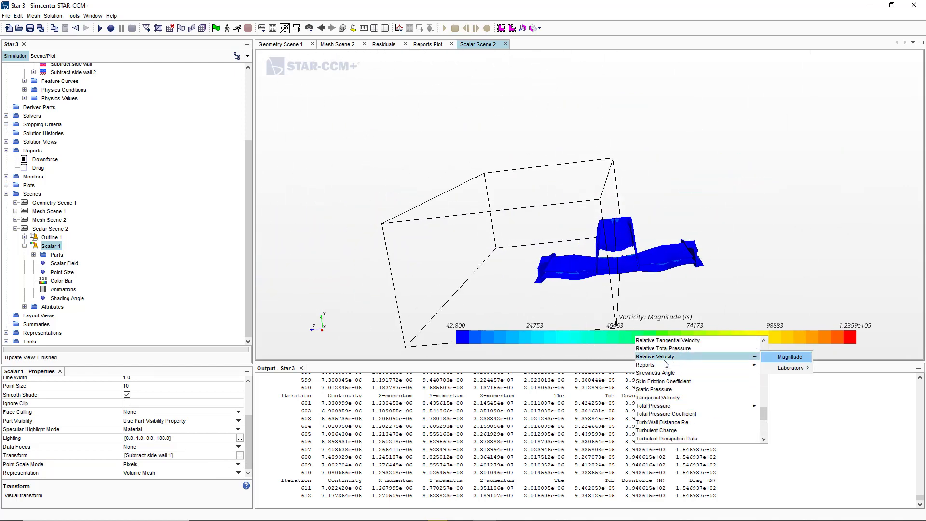
scroll(670, 367, "up", 20)
left_click(666, 340)
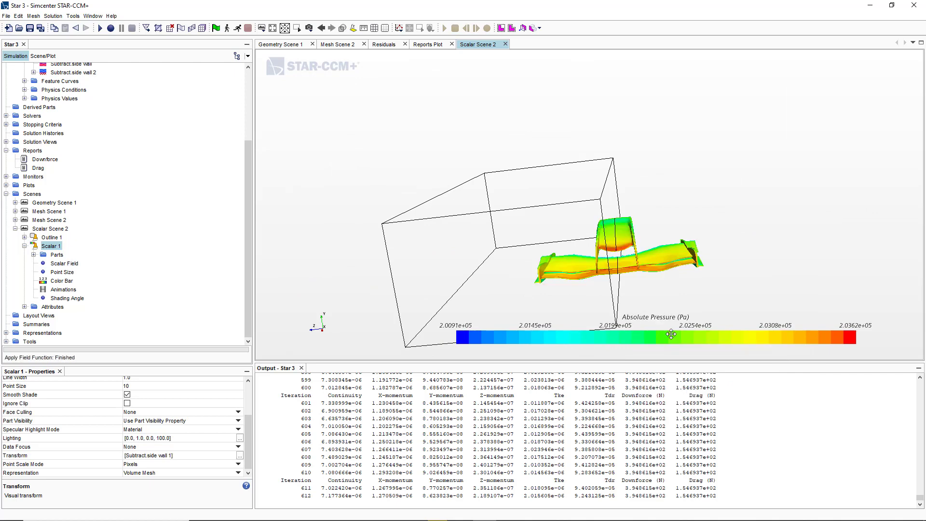
left_click_drag(673, 328, 672, 292)
Hide the Outline 1 domain box and collapse Scalar Scene 2 and Region in the tree.
left_click(50, 237)
right_click(53, 238)
left_click(82, 246)
mouse_move(675, 271)
left_mouse_down()
mouse_move(634, 243)
mouse_move(646, 235)
mouse_move(645, 209)
mouse_move(621, 250)
mouse_move(632, 279)
left_mouse_up()
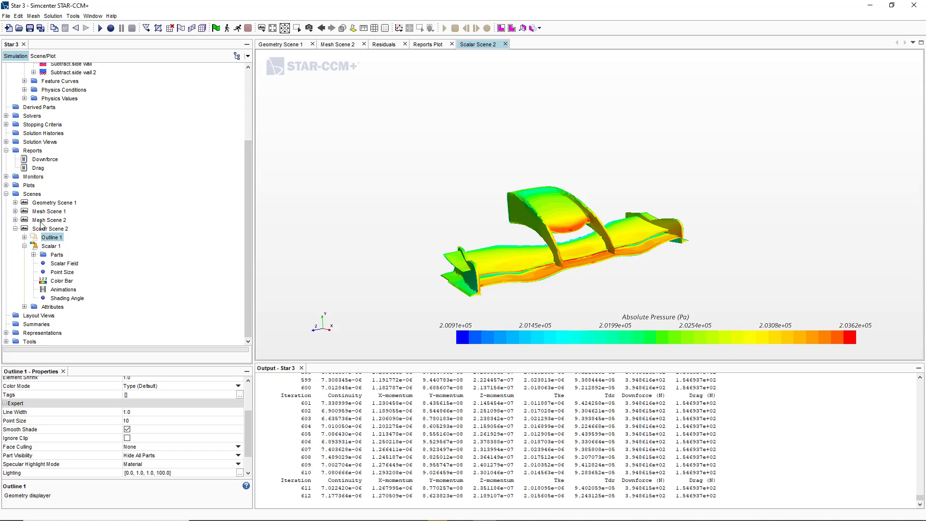
left_click(15, 229)
scroll(94, 300, "up", 1)
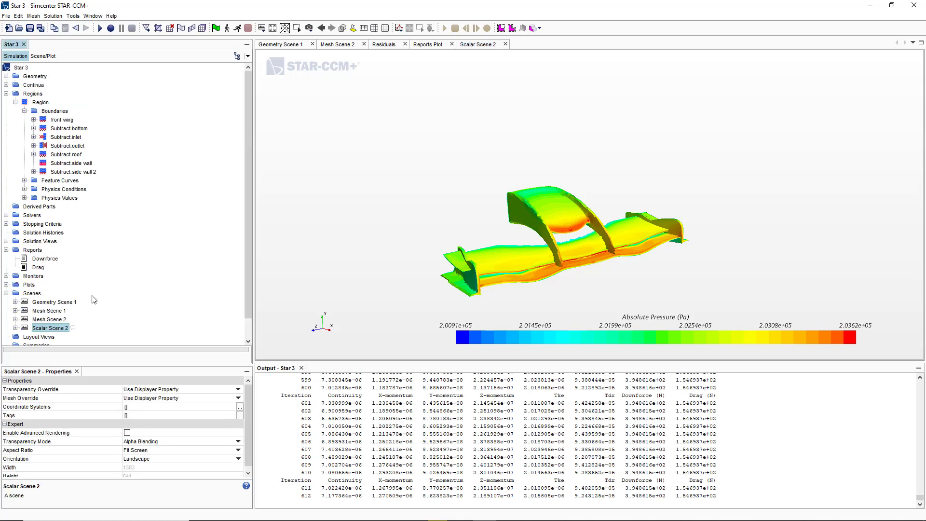
left_click(16, 103)
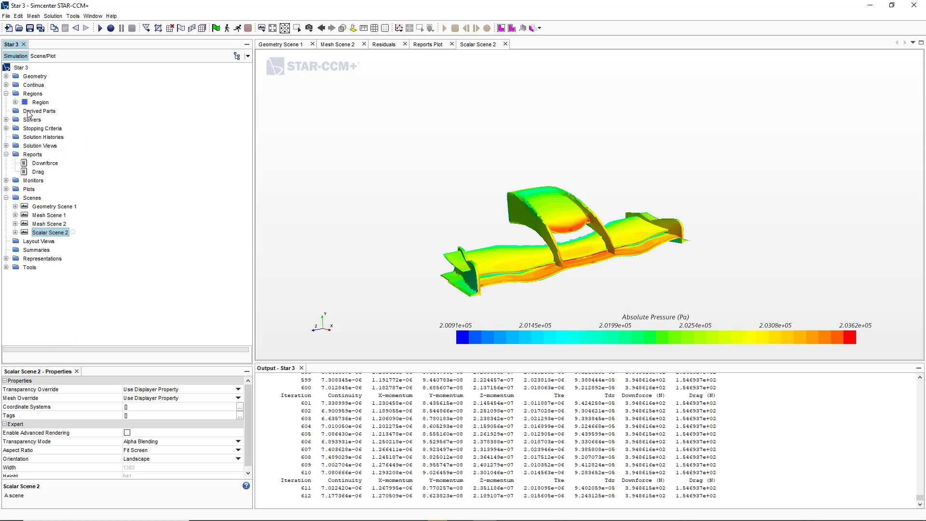
Start a new streamline under Derived Parts with RedBull_Front_Wing and Region as input parts.
left_click(29, 113)
right_click(29, 113)
mouse_move(47, 120)
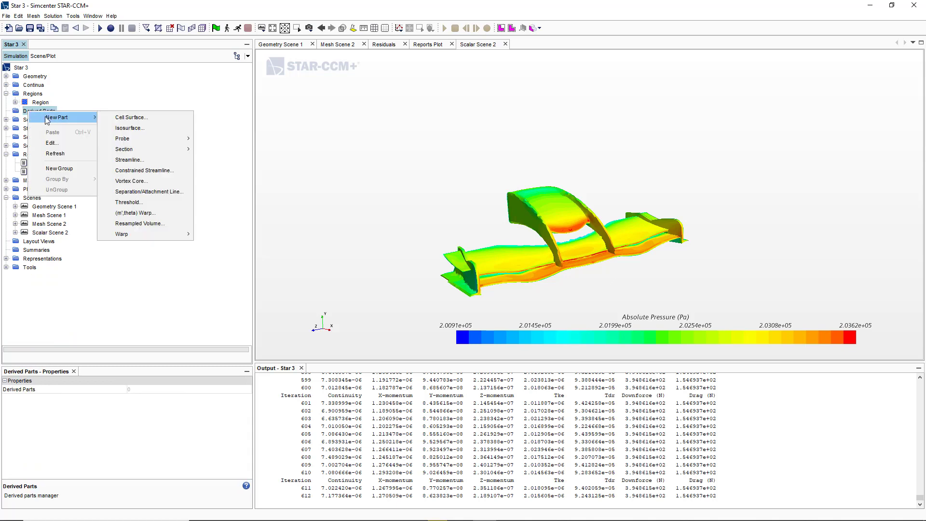
left_click(126, 160)
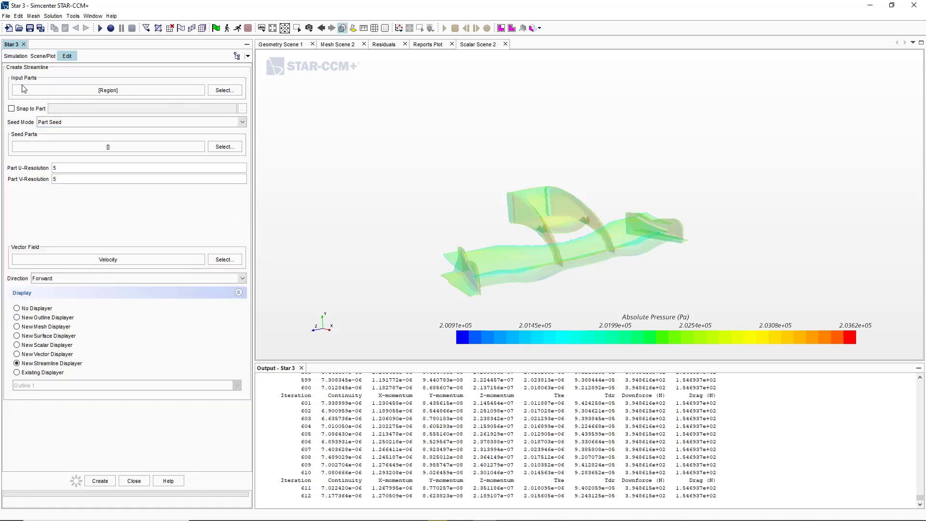
left_click(220, 91)
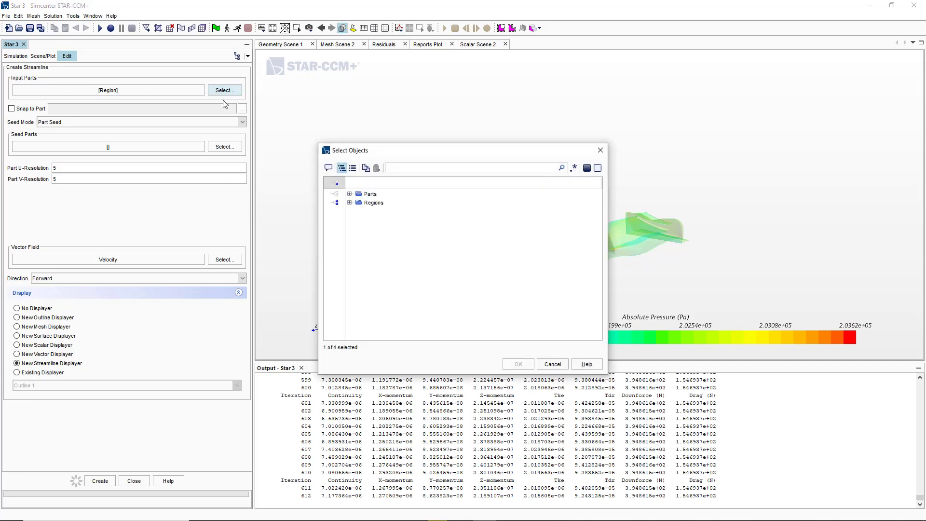
left_click(350, 193)
left_click(349, 228)
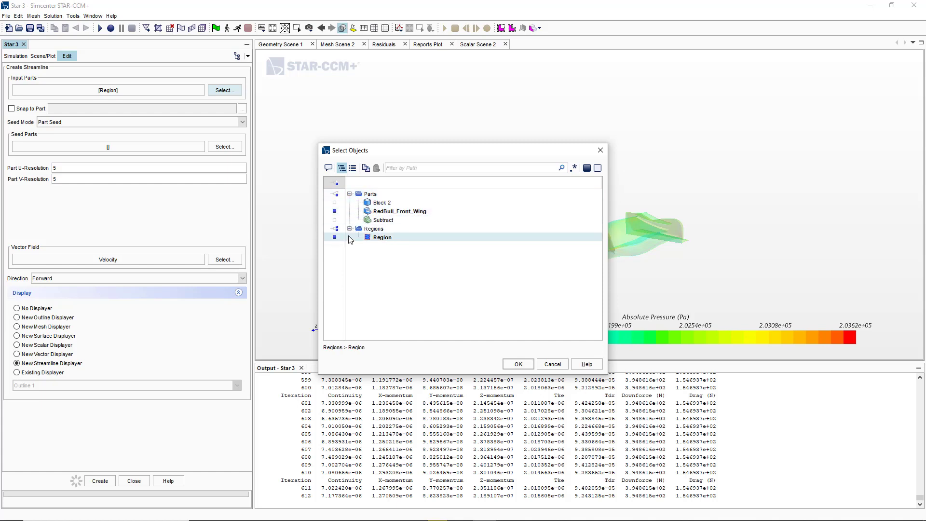
left_click(350, 228)
left_click(518, 364)
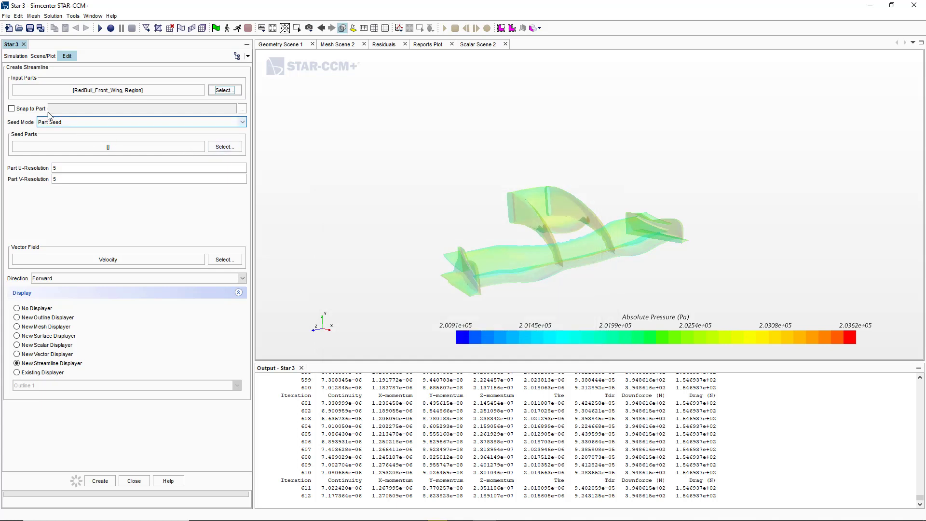
Use only the front wing boundary as the streamline seed part.
left_click(217, 146)
left_click(356, 202)
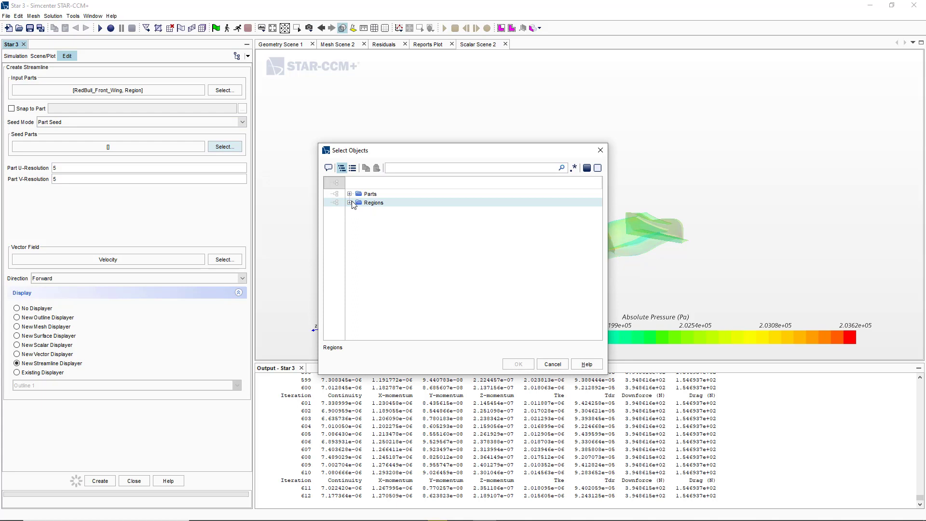
left_click(337, 203)
left_click(349, 203)
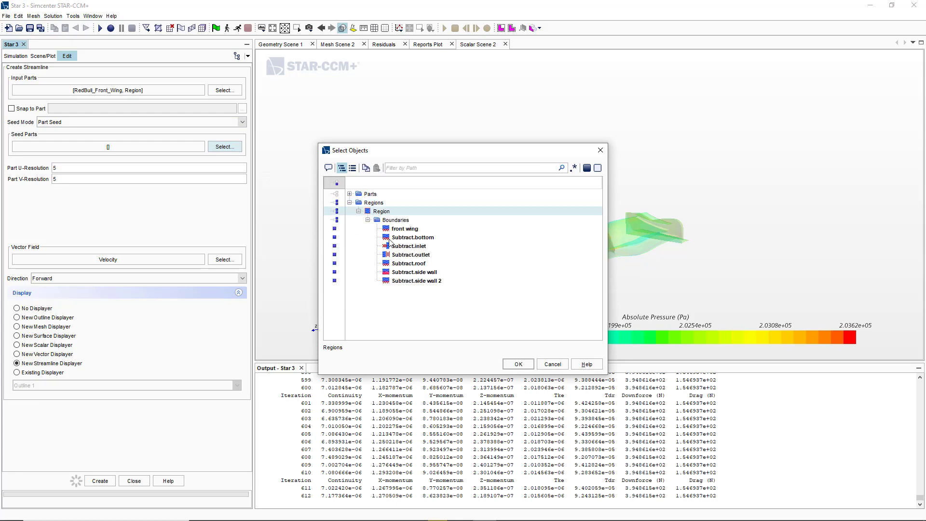
left_click(371, 194)
left_click(349, 193)
left_click(382, 212)
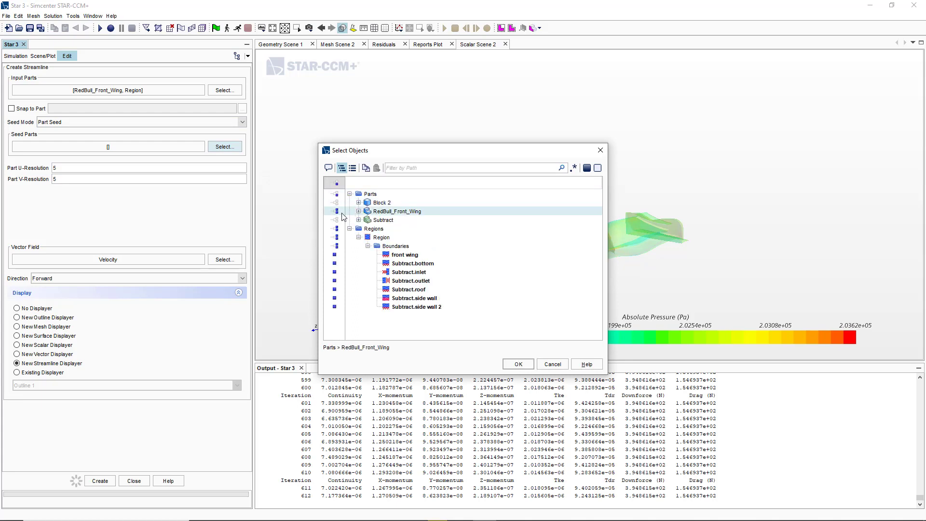
left_click(352, 230)
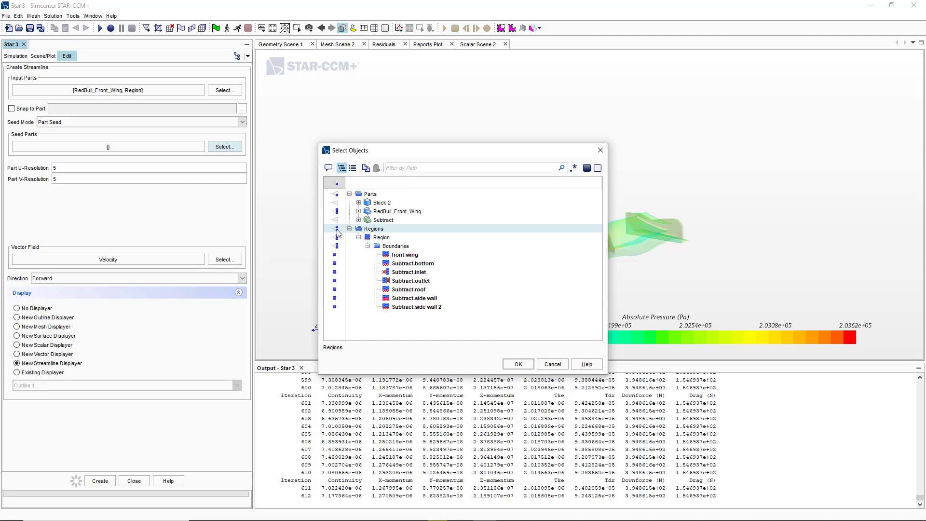
left_click(357, 255)
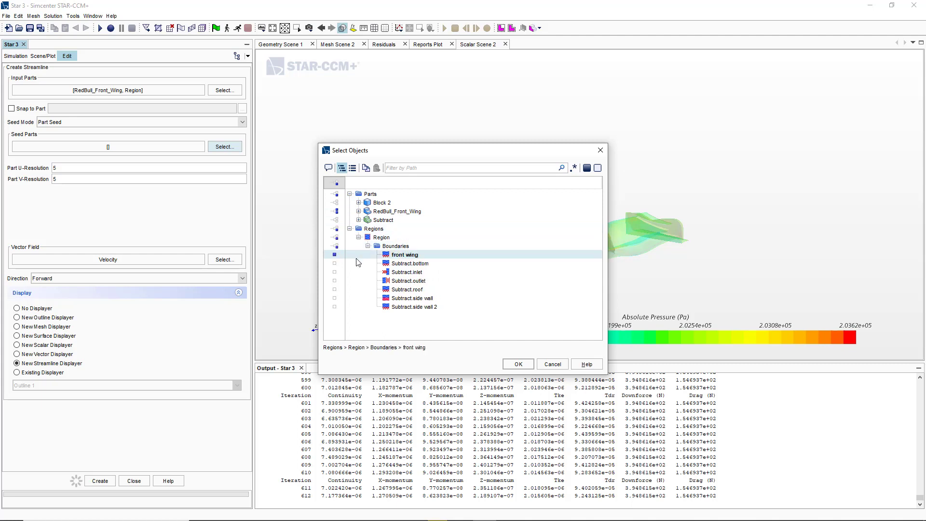
left_click(518, 365)
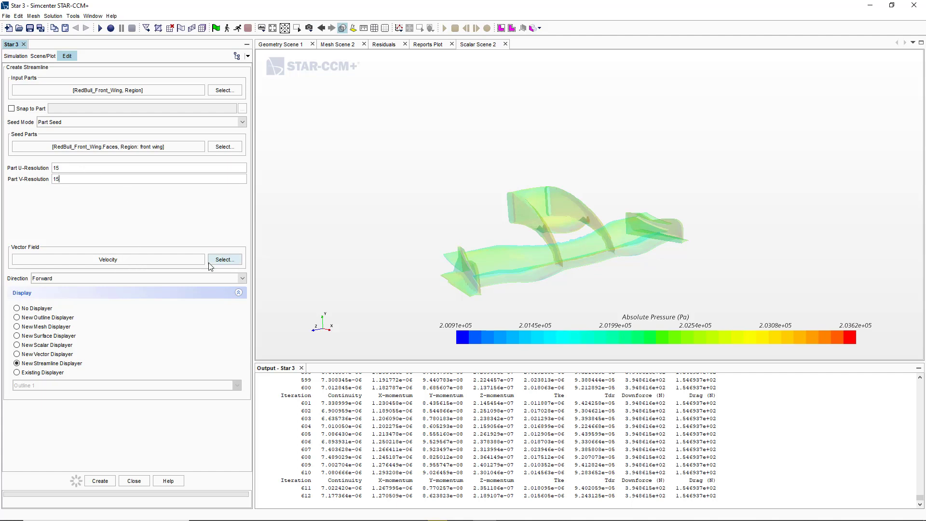
Create the Streamline Stream 1 part and close the creation panel.
left_click(100, 481)
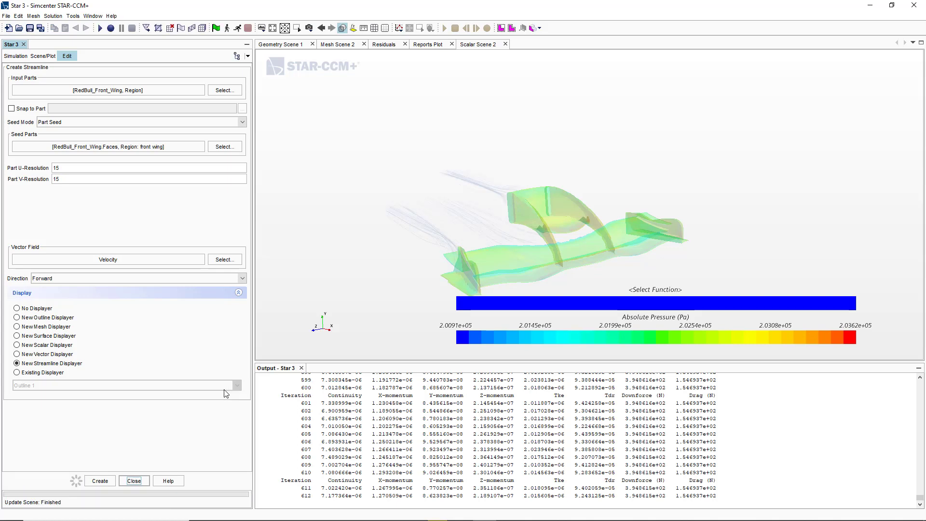
left_click_drag(480, 281, 449, 270)
left_click(134, 481)
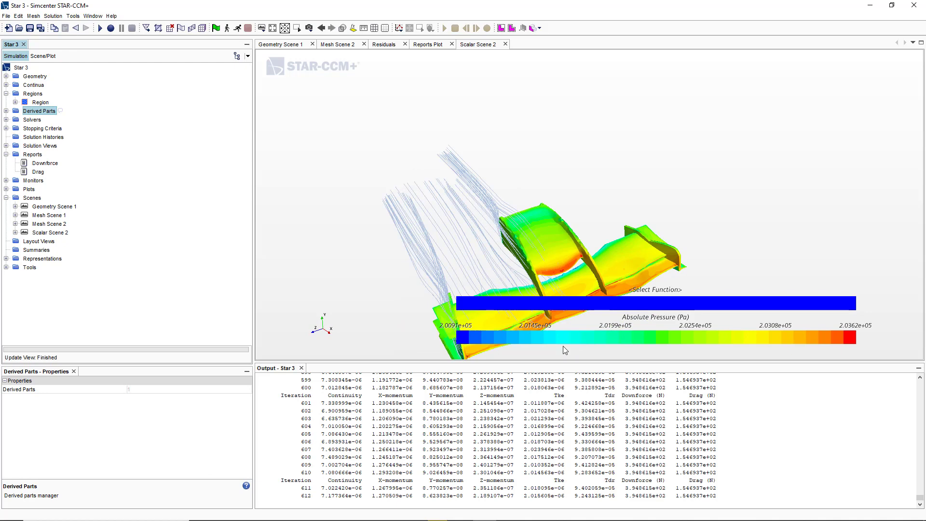
Colour the streamlines by Velocity Magnitude, ranging 0.0000 to 46.981 m/s.
left_click(631, 305)
scroll(647, 377, "down", 15)
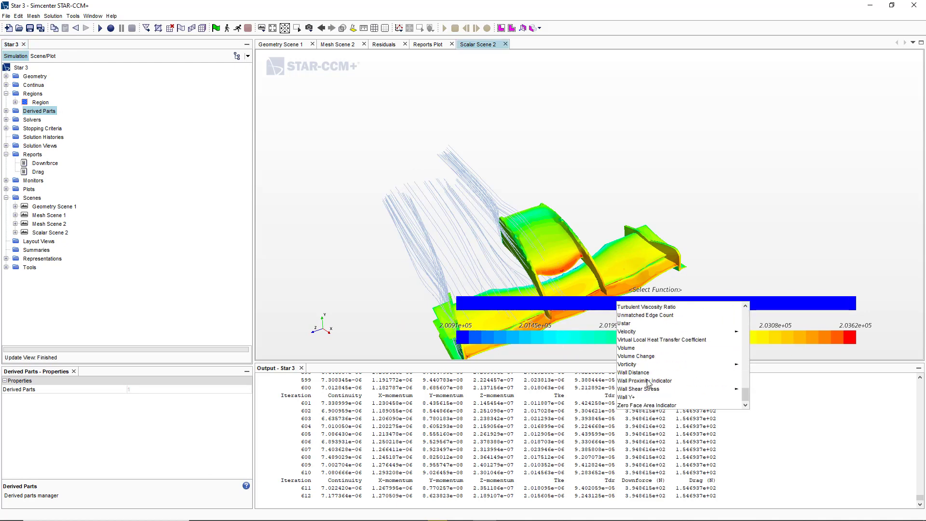
left_click(630, 365)
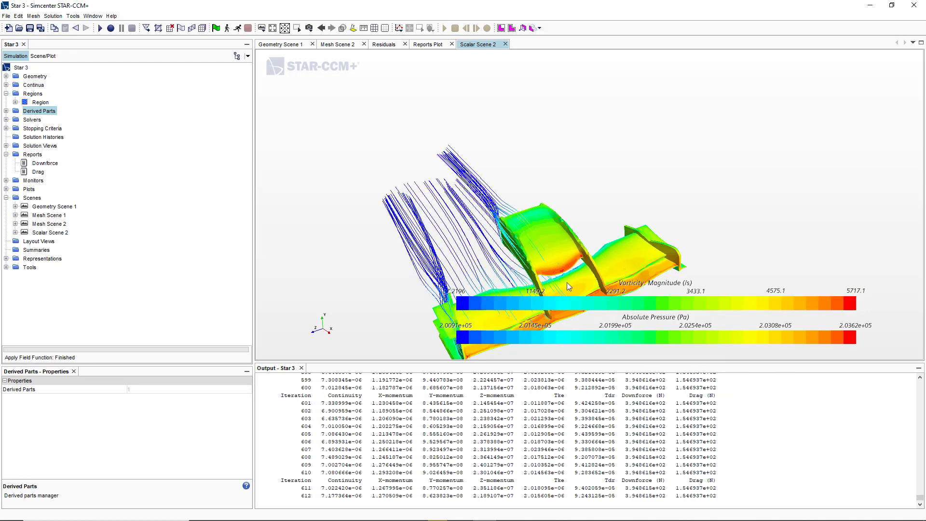
left_click(625, 305)
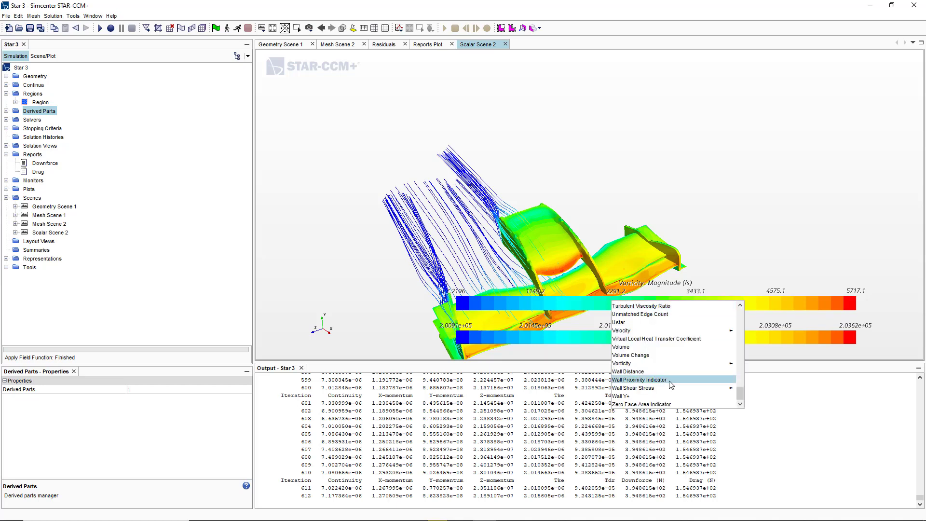
mouse_move(644, 379)
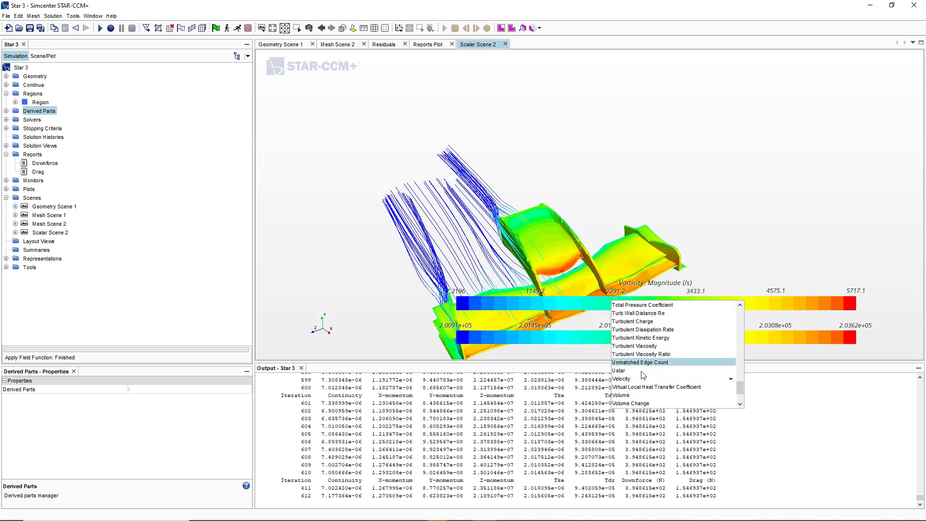
scroll(644, 381, "down", 2)
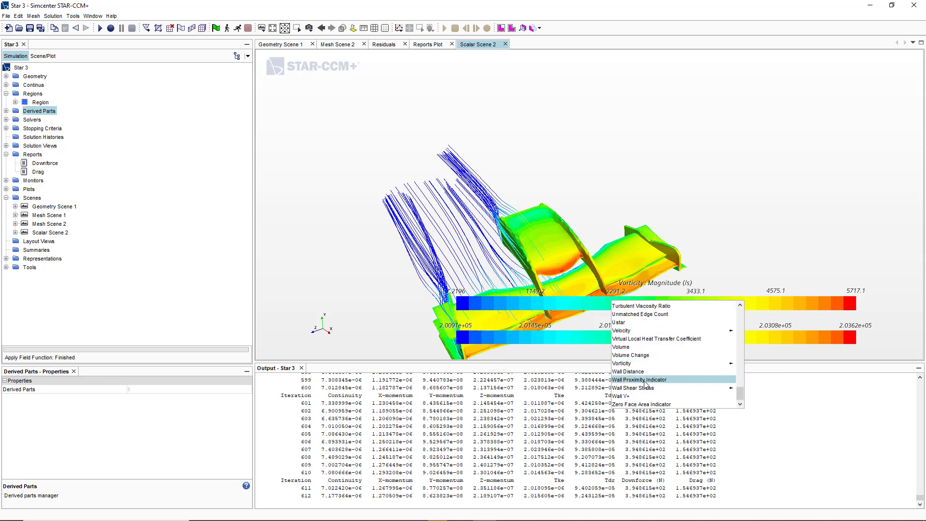
mouse_move(648, 332)
left_click(757, 332)
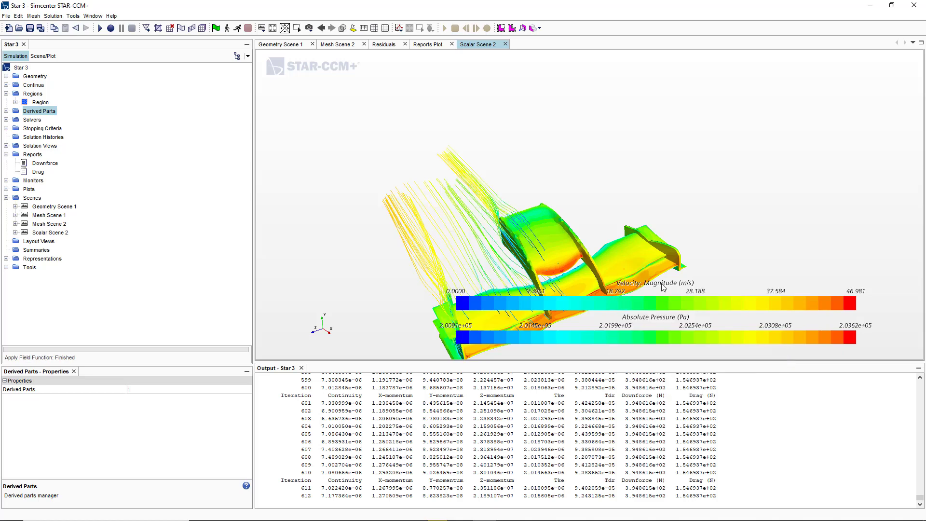
left_click_drag(623, 267, 511, 256)
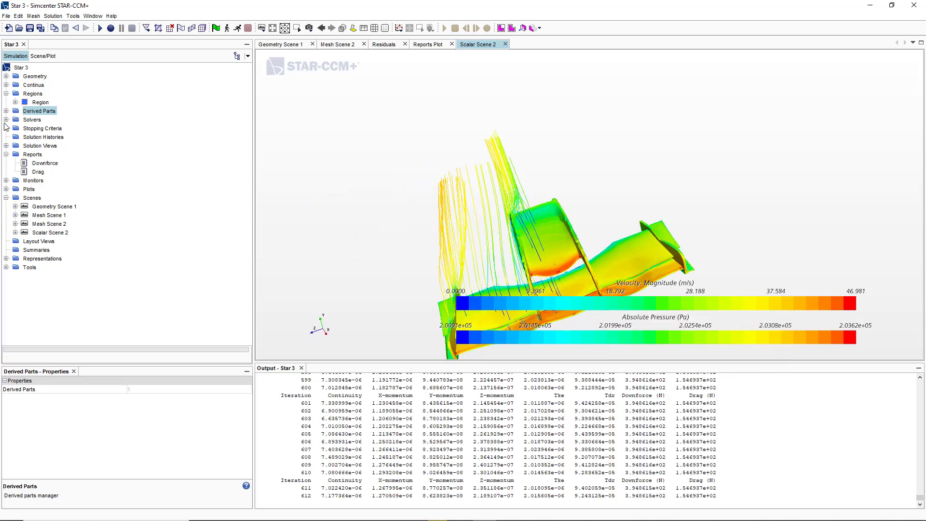
left_click(15, 233)
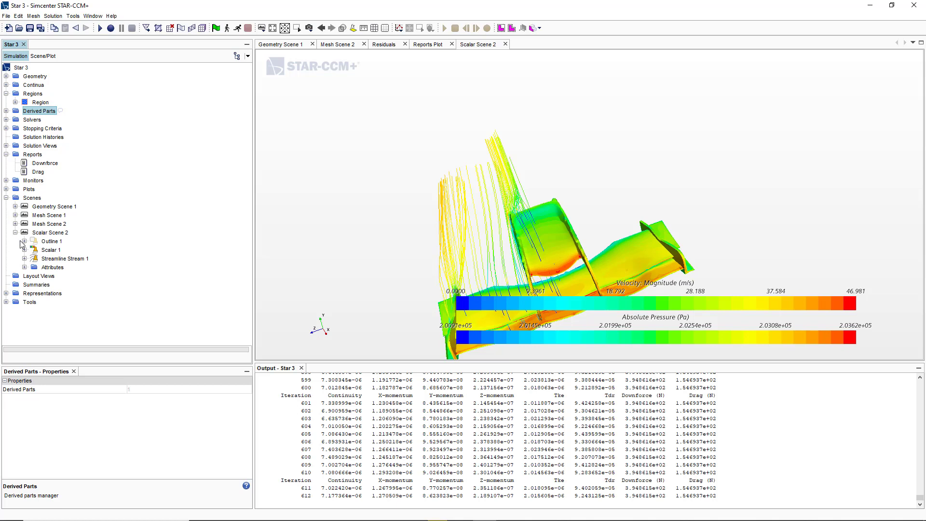
Set Streamline Stream 1's Transform to Subtract.side wall 1 and inspect the mirrored streamlines.
left_click(63, 259)
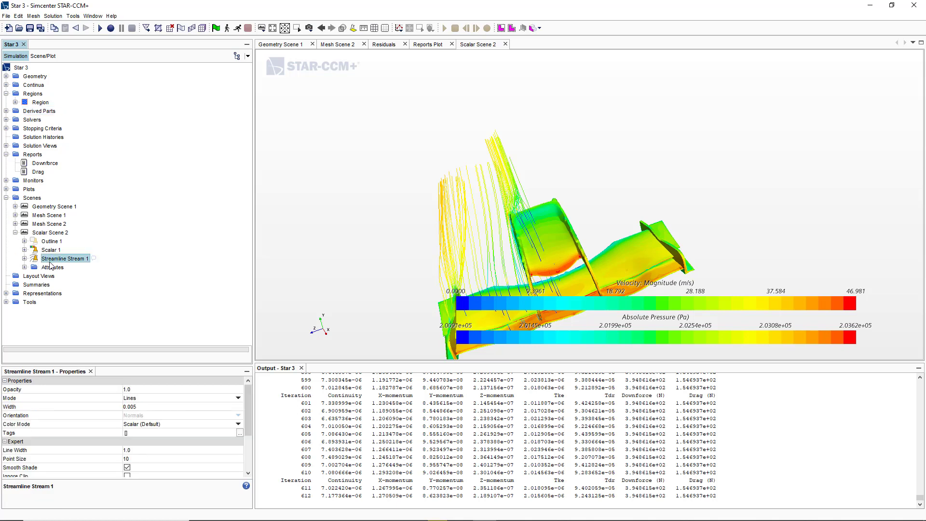
scroll(140, 454, "down", 3)
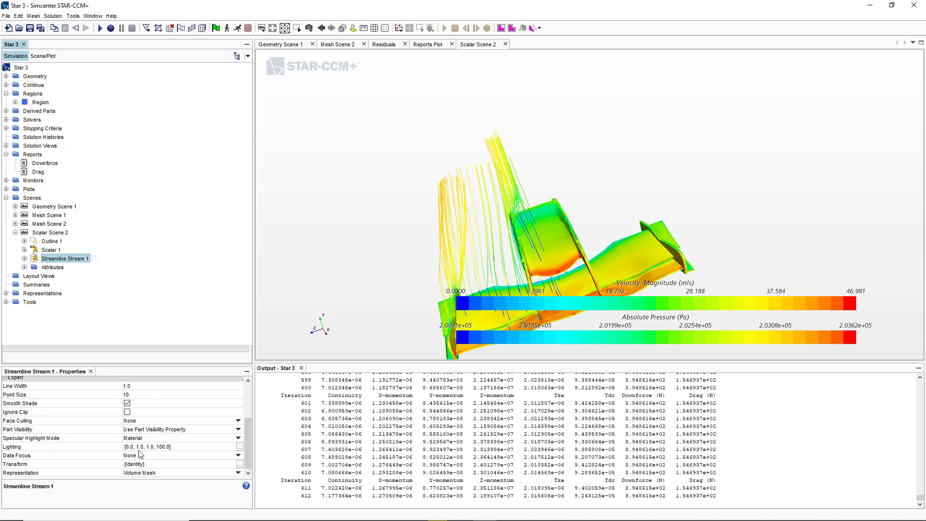
left_click(154, 464)
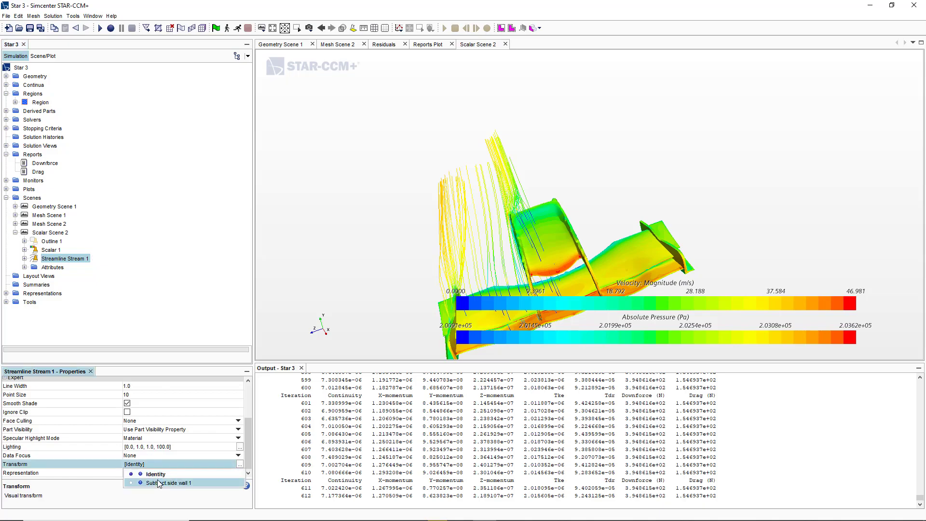
left_click(158, 479)
left_click_drag(550, 279, 477, 214)
scroll(560, 172, "up", 5)
scroll(558, 170, "down", 3)
scroll(507, 190, "down", 3)
scroll(506, 184, "up", 5)
scroll(603, 183, "down", 3)
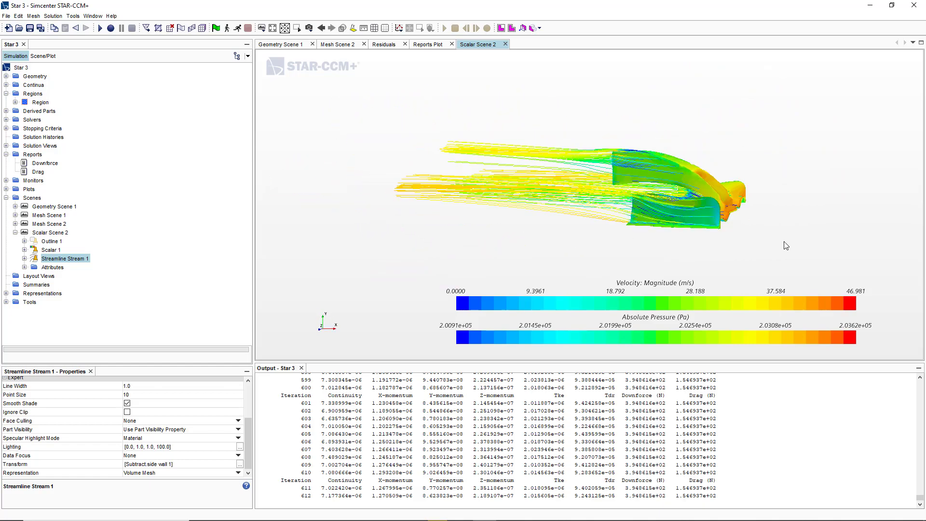
Orbit to a front-on view of the mirrored wing and collapse Scalar Scene 2.
left_click_drag(785, 245, 758, 241)
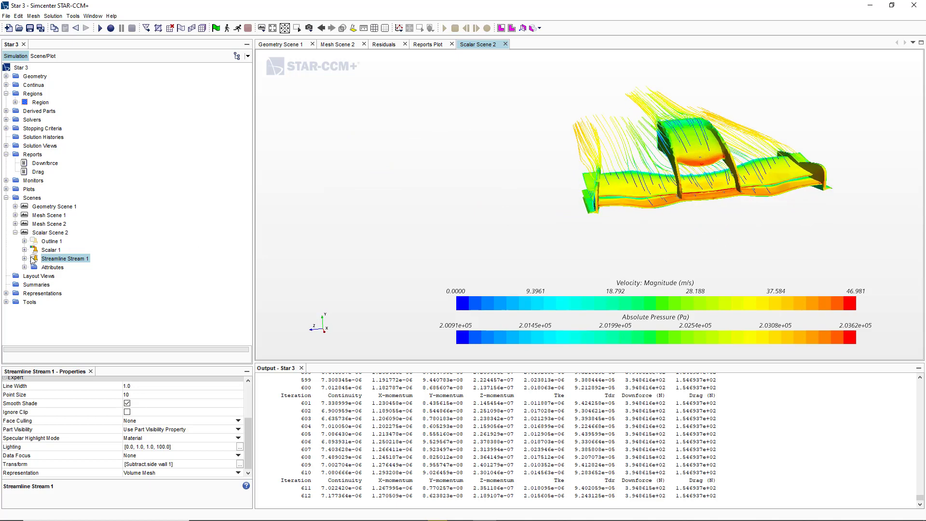
left_click(15, 233)
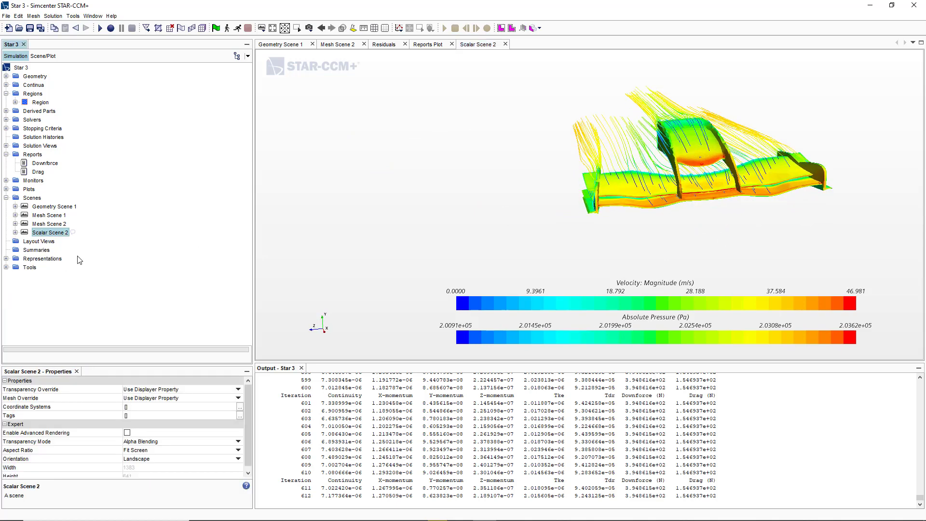
left_click_drag(563, 259, 520, 221)
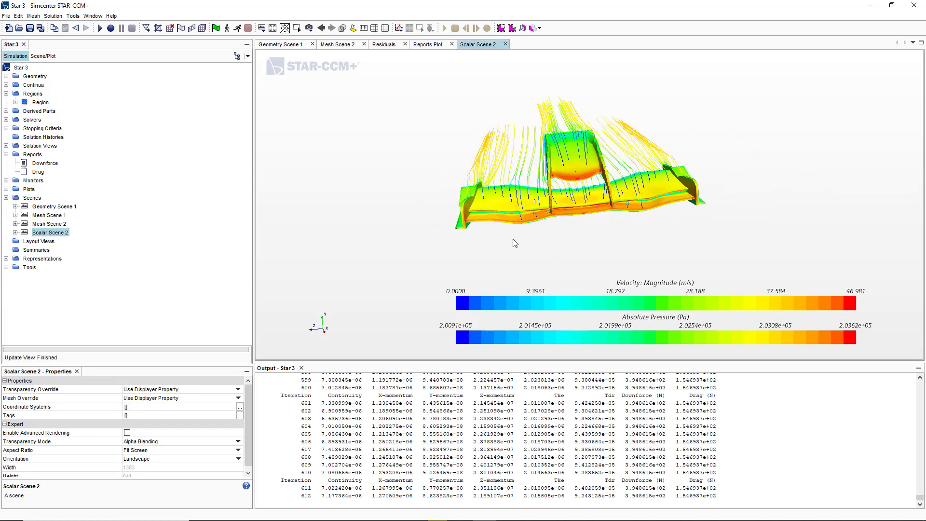